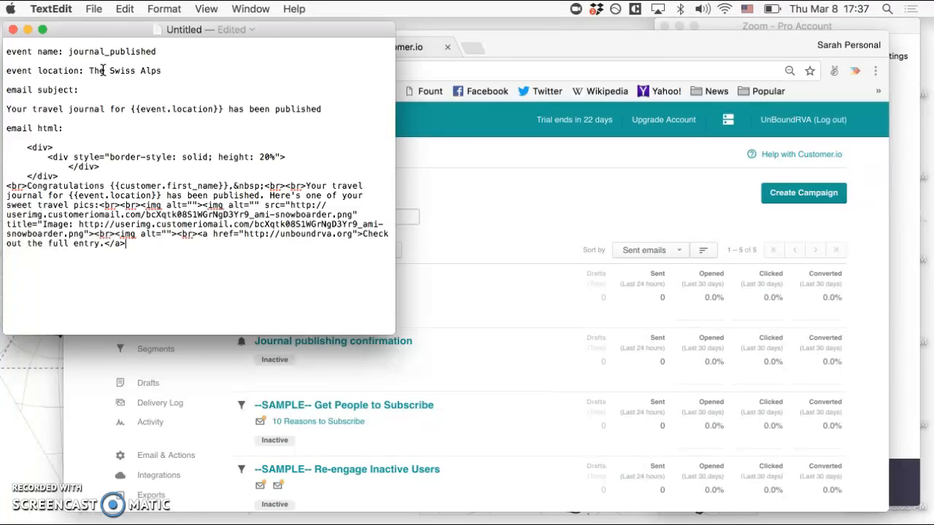
Switch to Customer.io in Chrome, start a new person record, and enter the person's id and email address.
{"action": "left_click", "coordinate": [522, 216]}
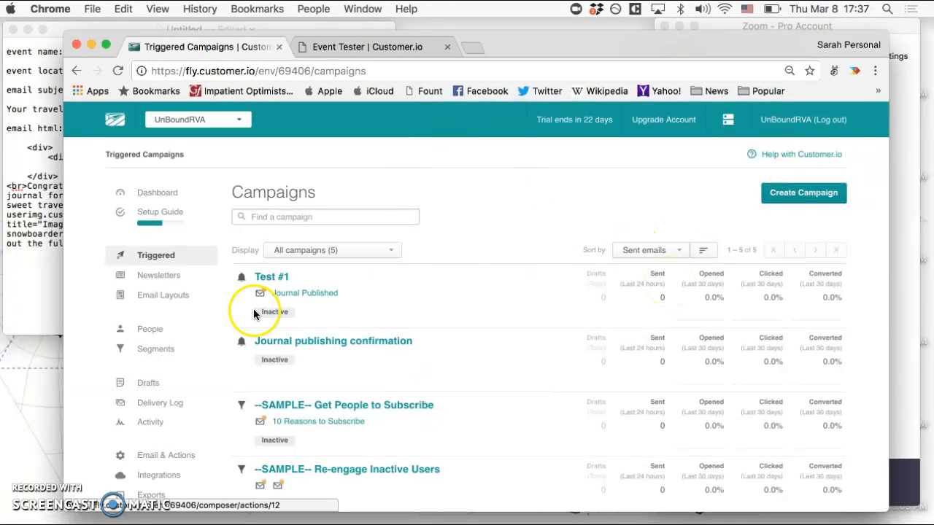
{"action": "left_click", "coordinate": [155, 334]}
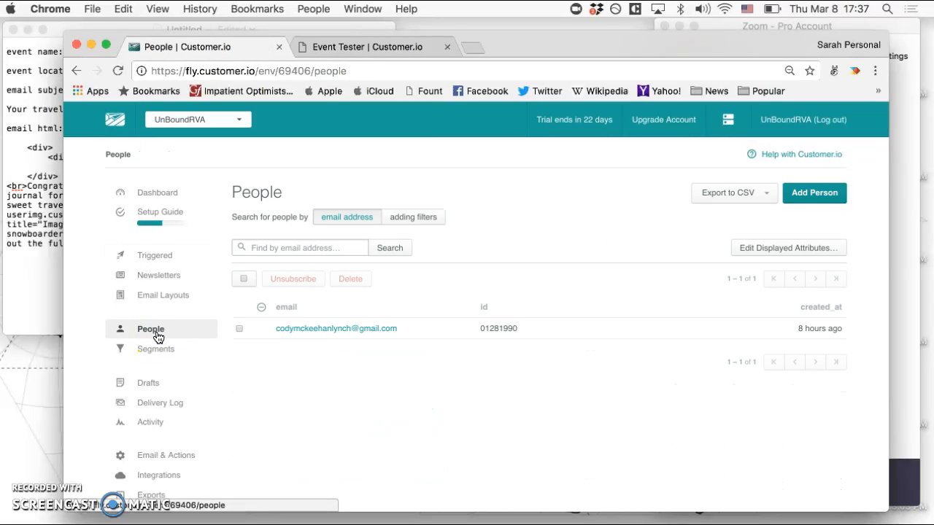
{"action": "left_click", "coordinate": [814, 193]}
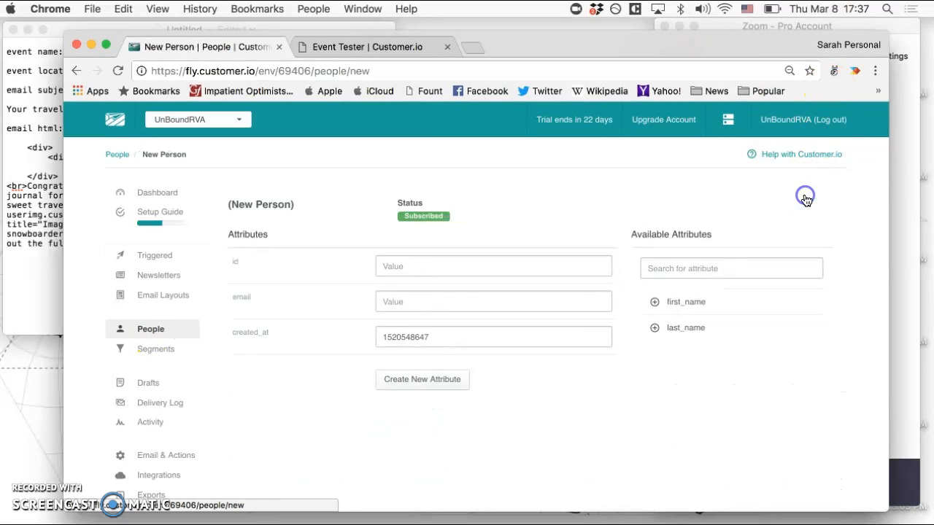
{"action": "left_click", "coordinate": [338, 266]}
{"action": "type", "text": "000000"}
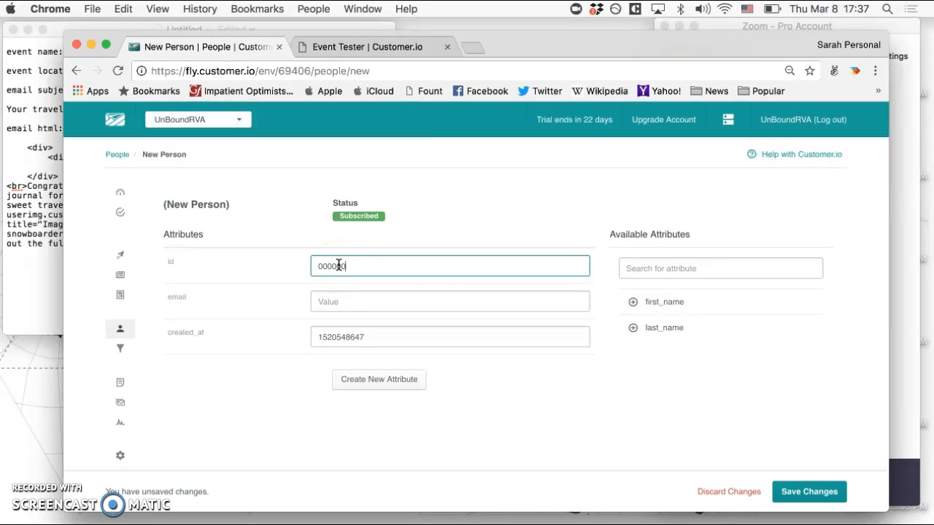
{"action": "left_click", "coordinate": [338, 302]}
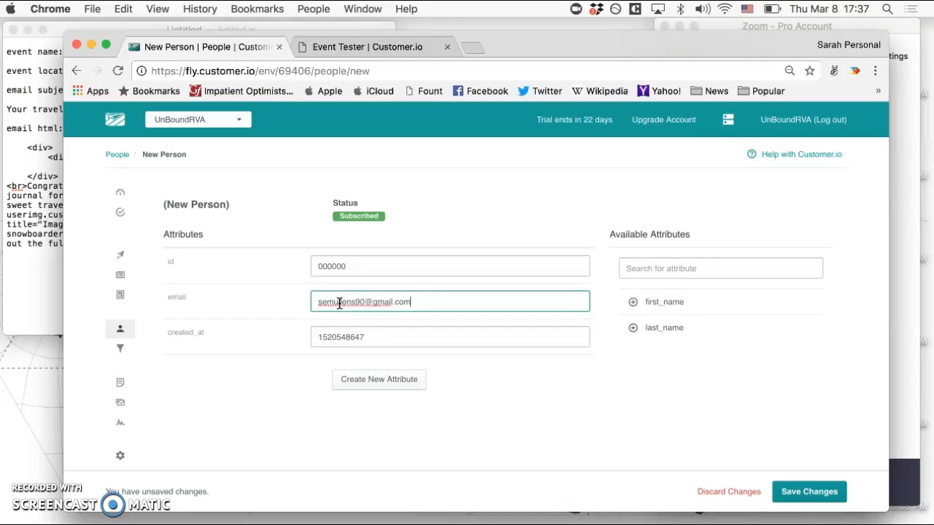
{"action": "left_click", "coordinate": [443, 302]}
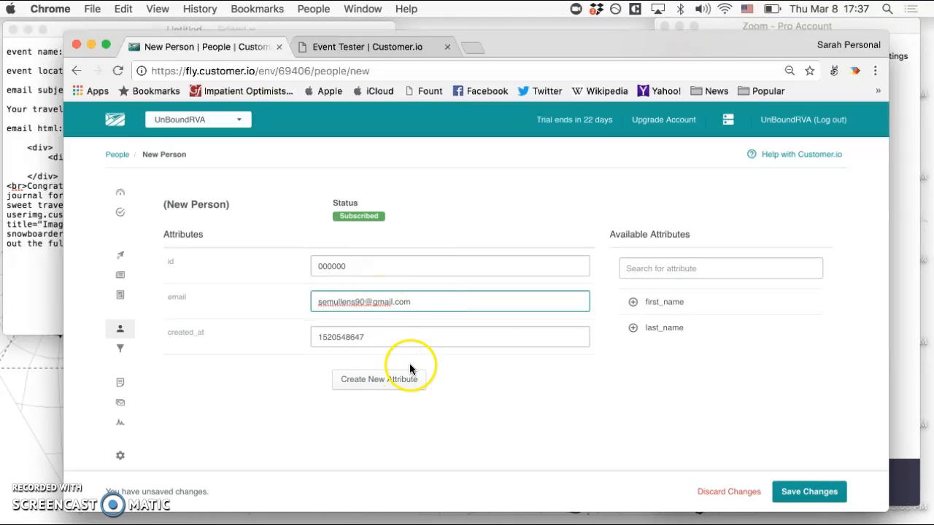
Create a first_name attribute on the new person and enter the person's first name.
{"action": "left_click", "coordinate": [389, 382]}
{"action": "left_click", "coordinate": [249, 372]}
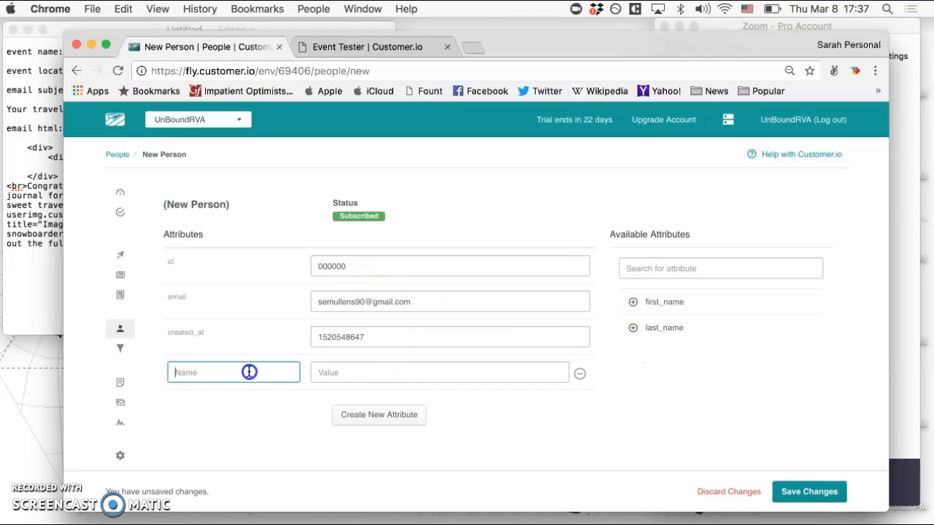
{"action": "type", "text": "first_name"}
{"action": "key", "text": "Tab"}
{"action": "type", "text": "Sa"}
Create a last_name attribute with the person's last name and save the new person.
{"action": "left_click", "coordinate": [372, 414]}
{"action": "left_click", "coordinate": [244, 404]}
{"action": "type", "text": "last_name"}
{"action": "left_click", "coordinate": [354, 402]}
{"action": "type", "text": "Mullens"}
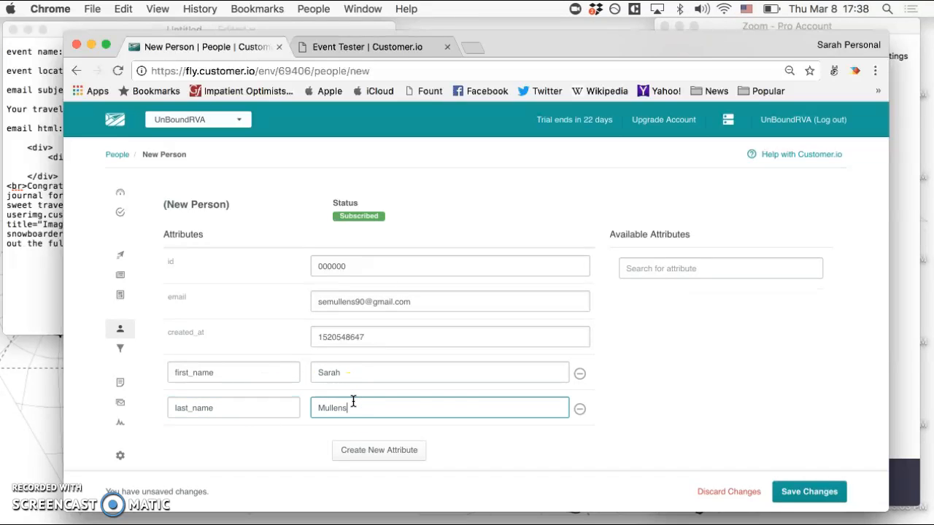
{"action": "left_click", "coordinate": [811, 490]}
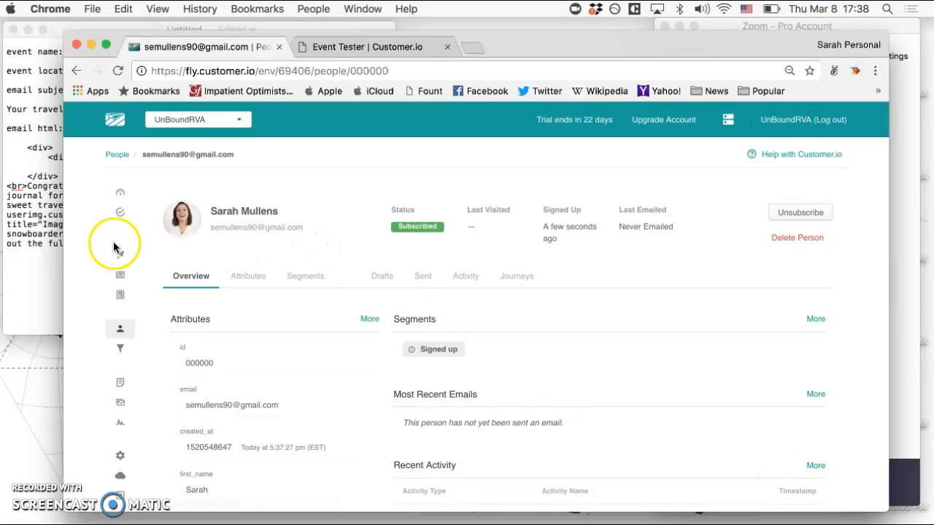
Create an event triggered campaign named "Journal Published Confirmation".
{"action": "left_click", "coordinate": [126, 256]}
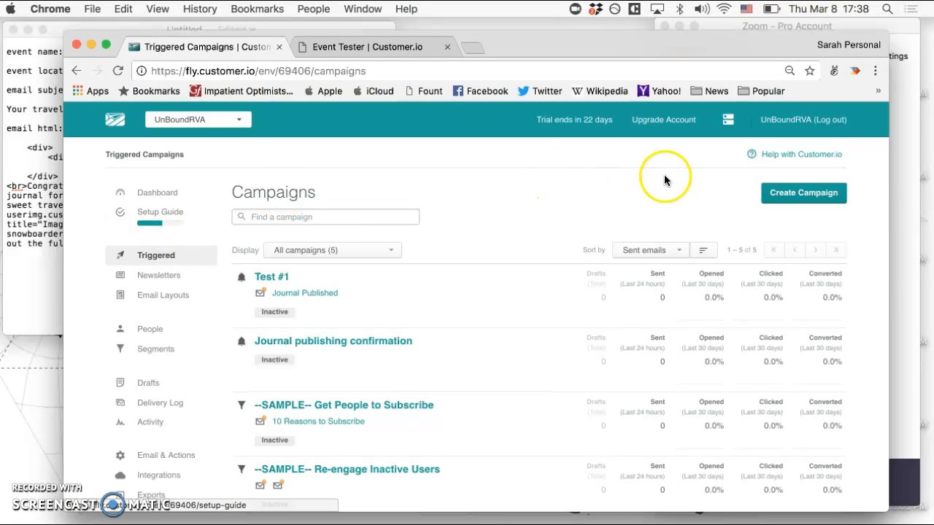
{"action": "left_click", "coordinate": [781, 191]}
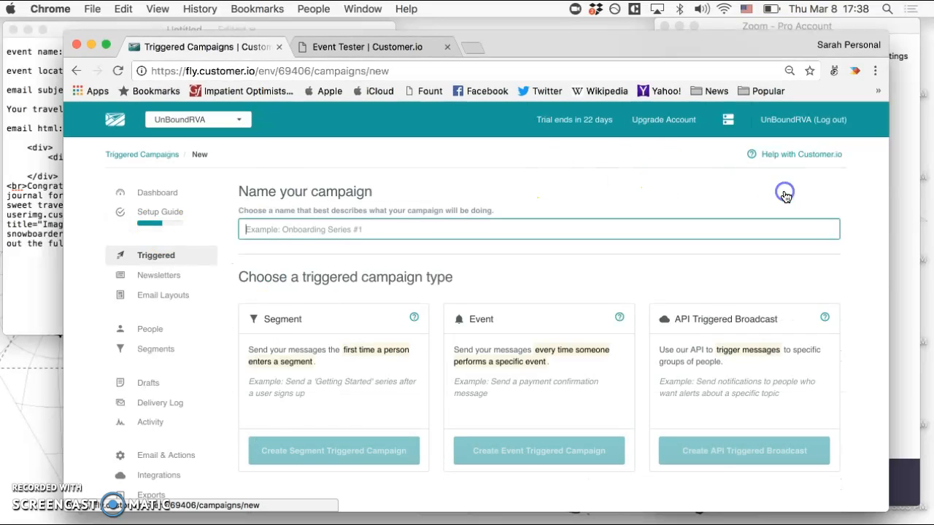
{"action": "left_click", "coordinate": [404, 194]}
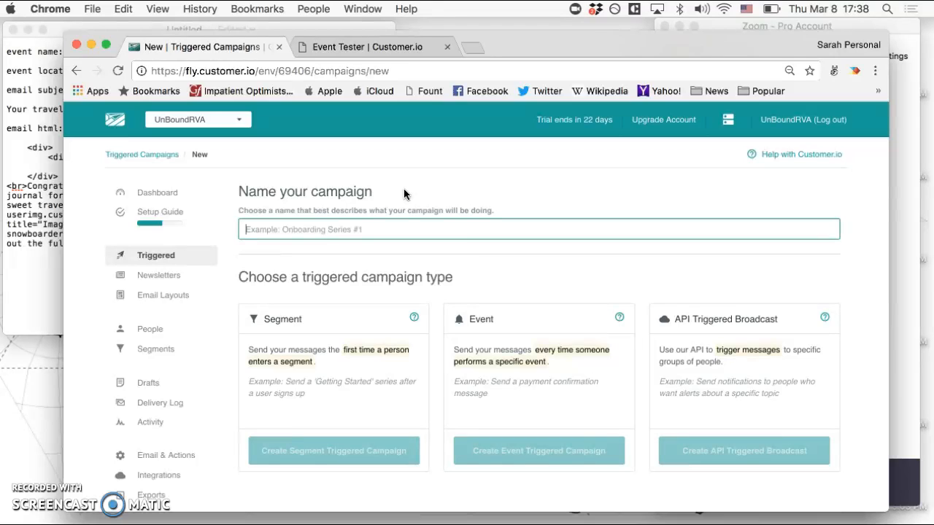
{"action": "type", "text": "Journal Published Confirmation"}
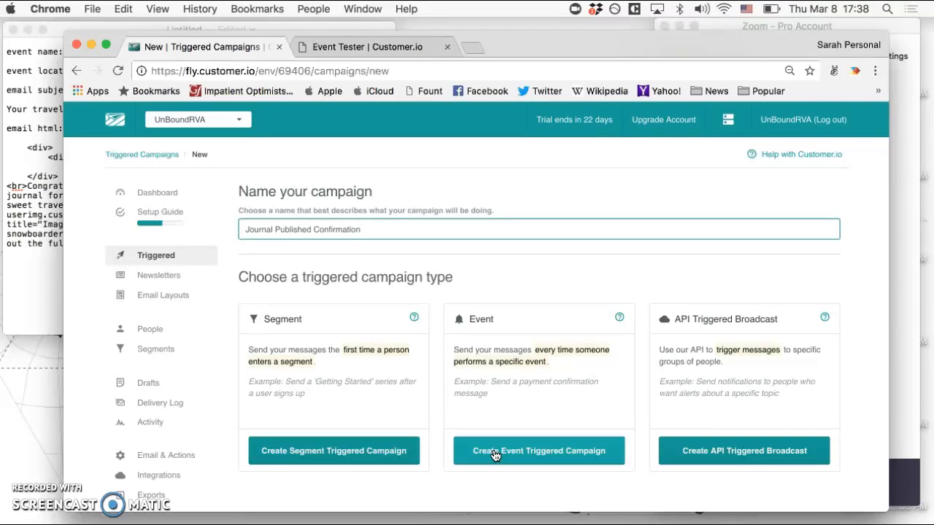
{"action": "left_click", "coordinate": [495, 452]}
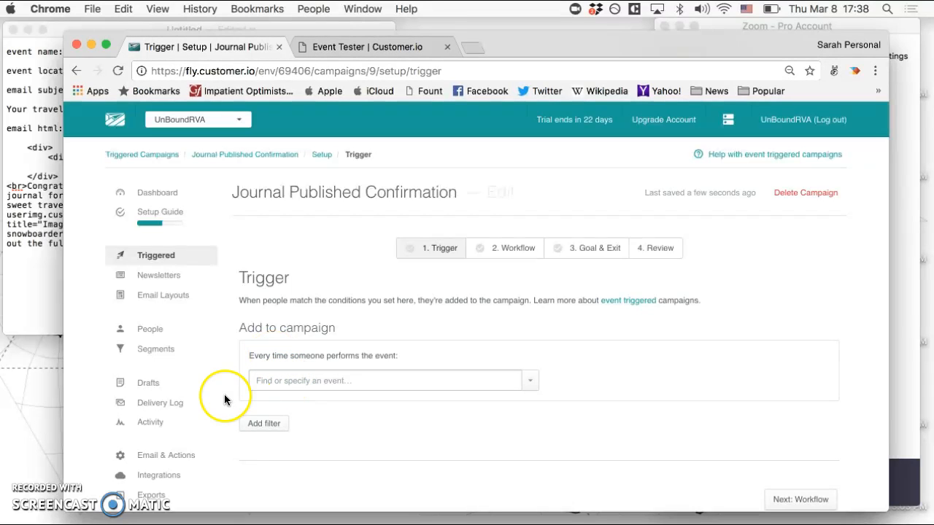
Copy the event name journal_published from the TextEdit notes into the campaign's trigger event and save the trigger.
{"action": "left_click", "coordinate": [29, 64]}
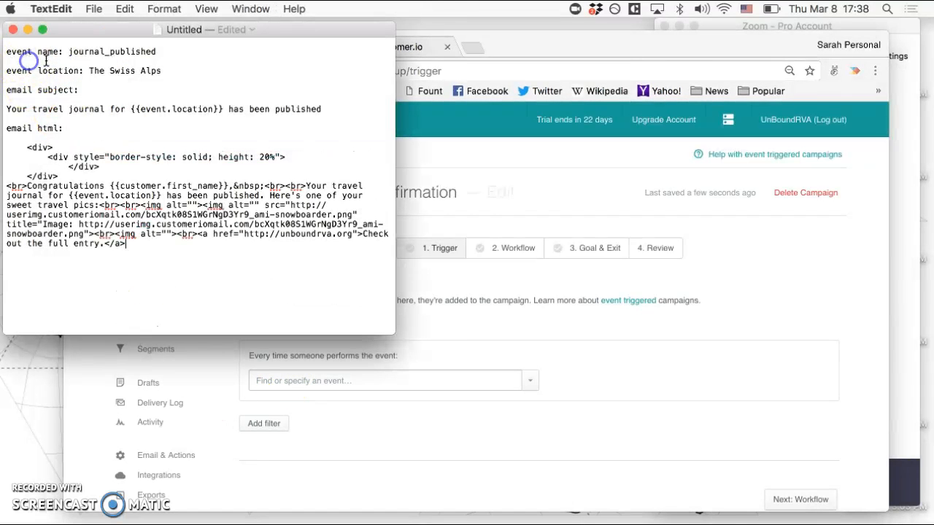
{"action": "left_click_drag", "start_coordinate": [158, 51], "coordinate": [69, 47]}
{"action": "key", "text": "super+c"}
{"action": "left_click", "coordinate": [311, 381]}
{"action": "left_click", "coordinate": [311, 382]}
{"action": "key", "text": "super+v"}
{"action": "left_click", "coordinate": [322, 404]}
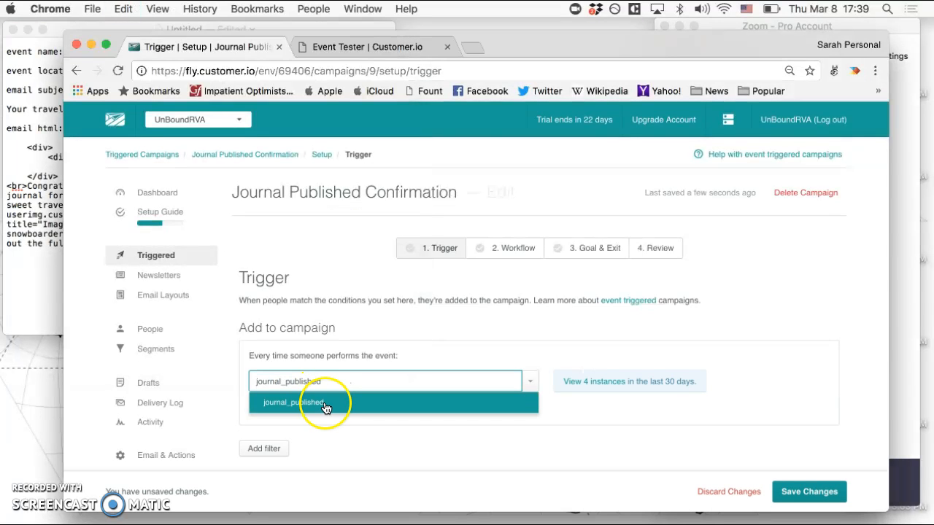
{"action": "left_click", "coordinate": [806, 492]}
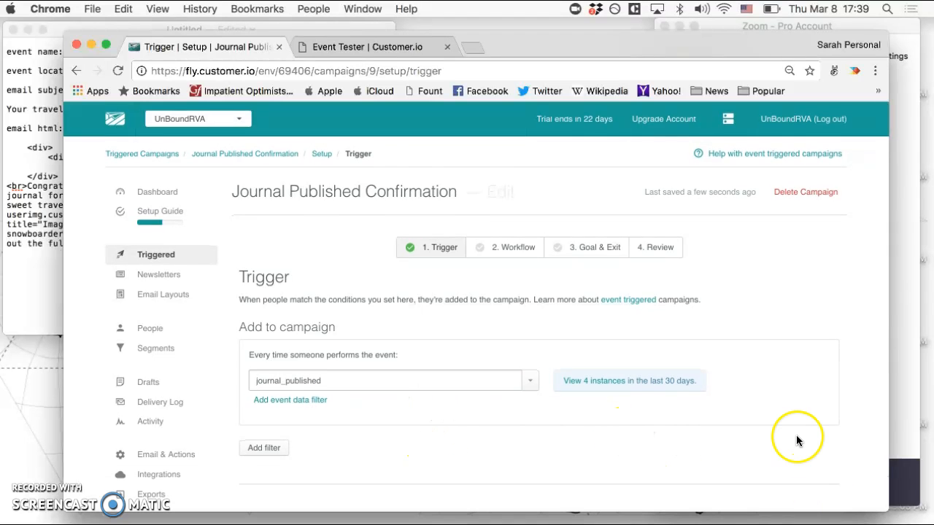
Add an email item named "Confirmation" to the campaign's workflow.
{"action": "left_click", "coordinate": [797, 477]}
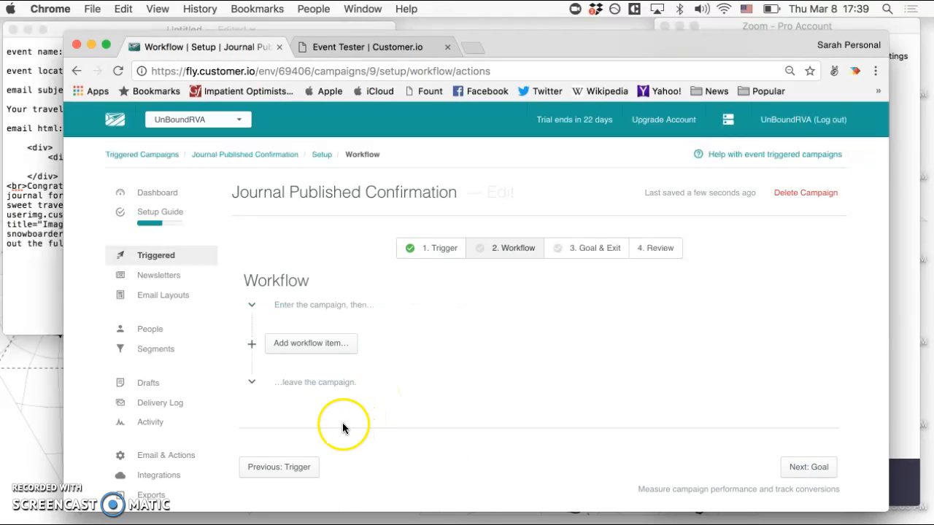
{"action": "left_click", "coordinate": [304, 350]}
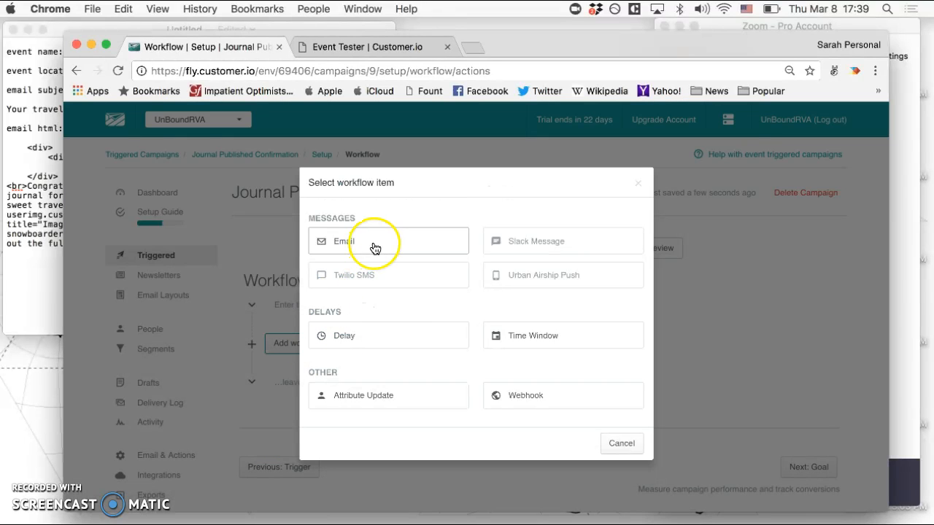
{"action": "left_click", "coordinate": [384, 241]}
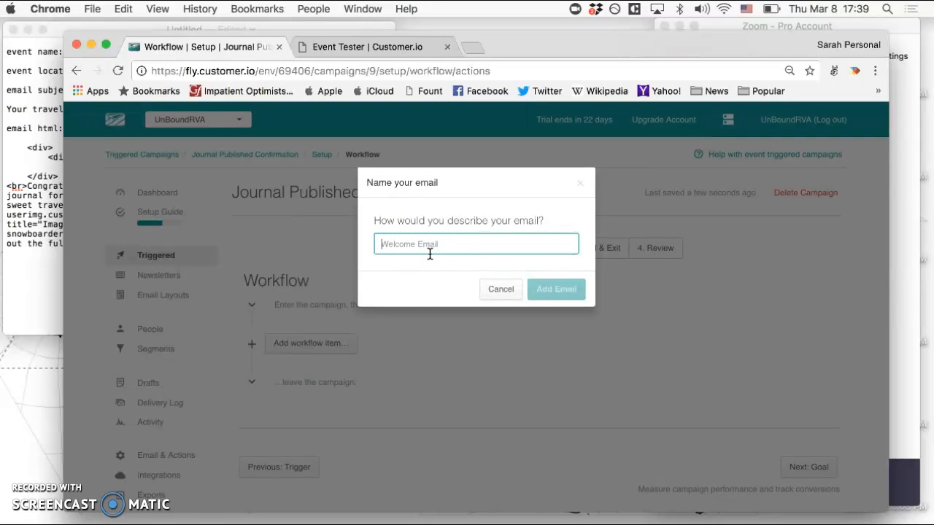
{"action": "type", "text": "Confirmation"}
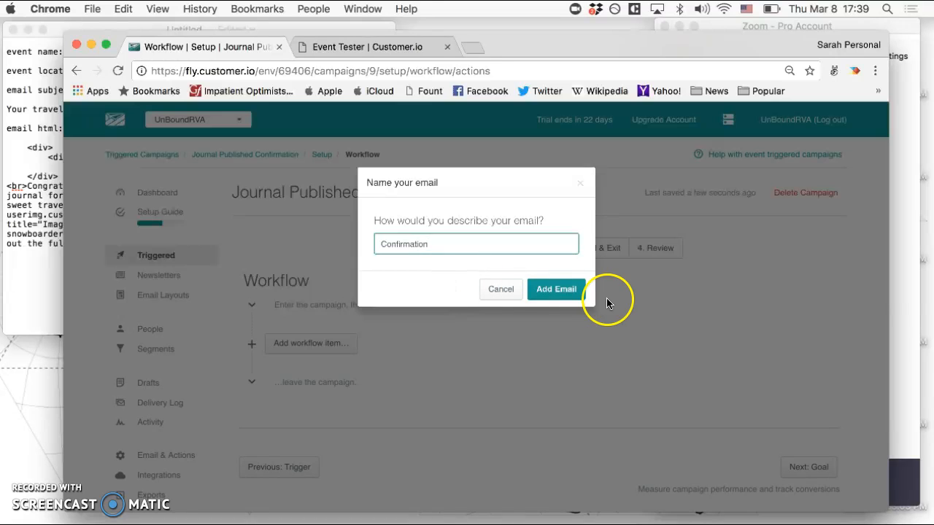
{"action": "left_click", "coordinate": [557, 296]}
Add content to the Confirmation email, replacing its subject with "Your travel journal for {{event.location}} has been published" from the TextEdit notes.
{"action": "scroll", "coordinate": [557, 314], "scroll_direction": "down", "scroll_amount": 1}
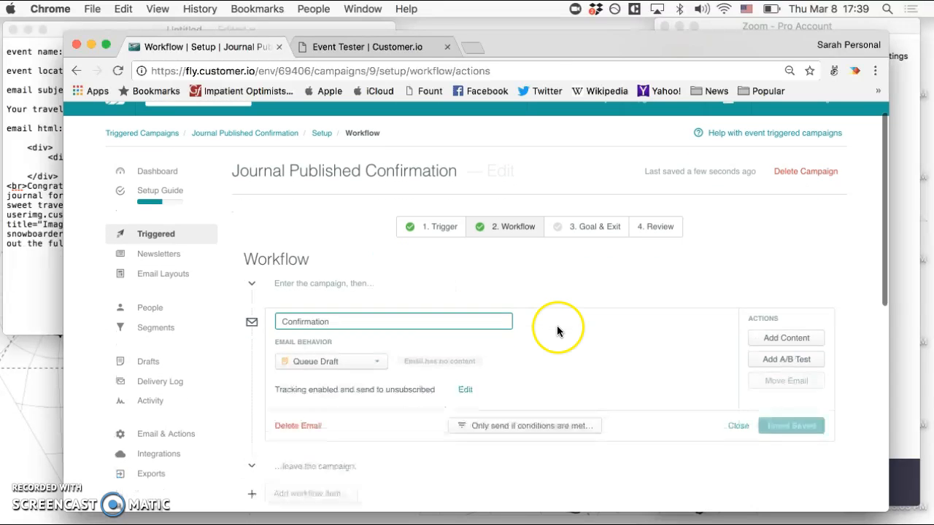
{"action": "left_click", "coordinate": [759, 335]}
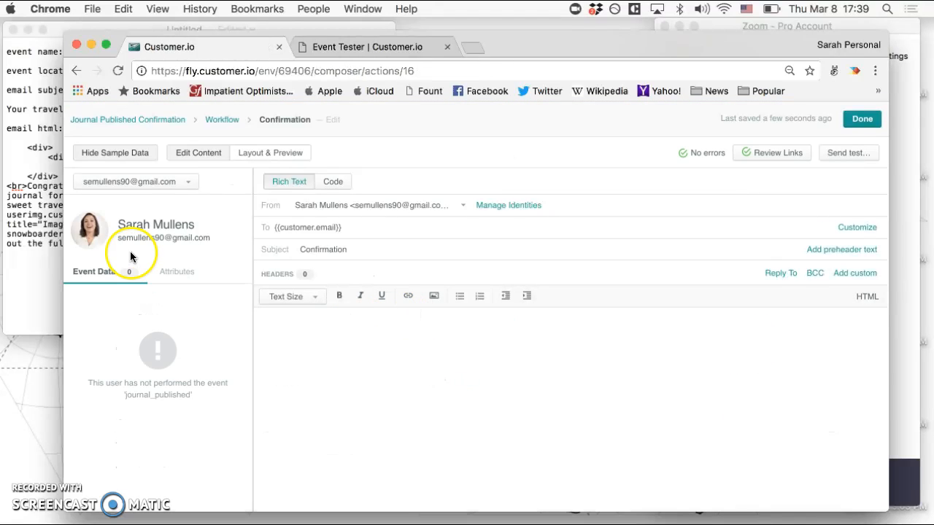
{"action": "left_click", "coordinate": [25, 151]}
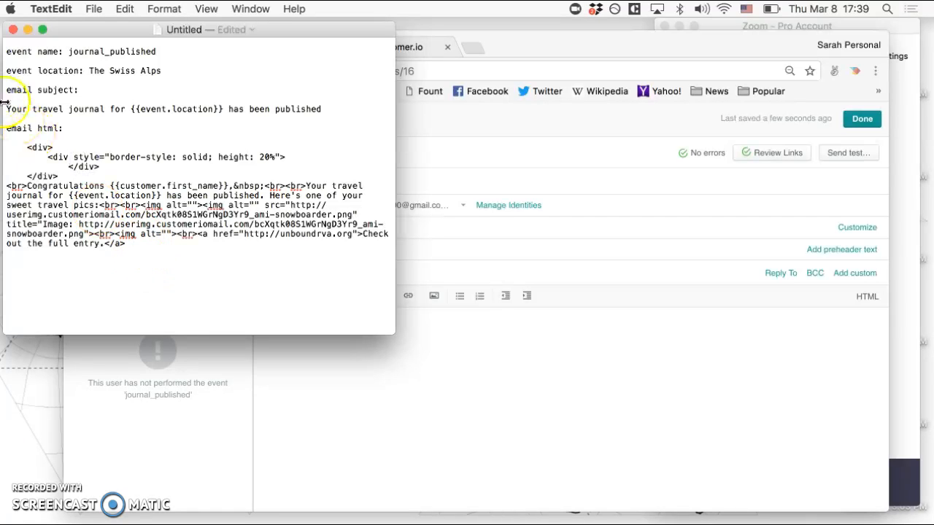
{"action": "triple_click", "coordinate": [183, 123]}
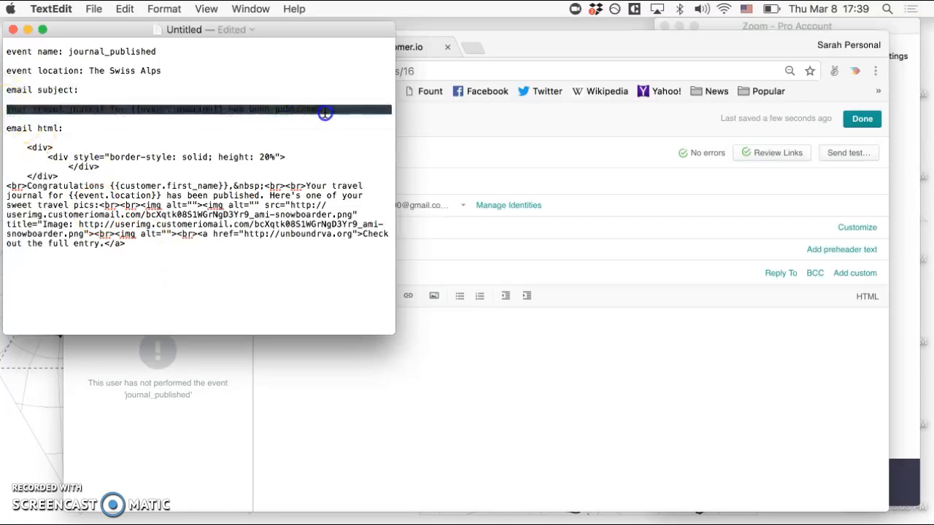
{"action": "key", "text": "super+c"}
{"action": "left_click", "coordinate": [458, 247]}
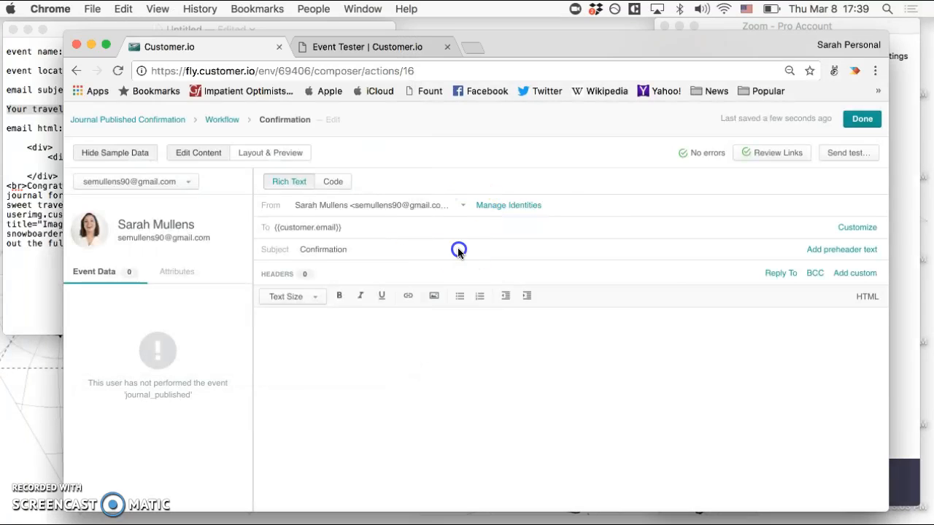
{"action": "triple_click", "coordinate": [371, 248]}
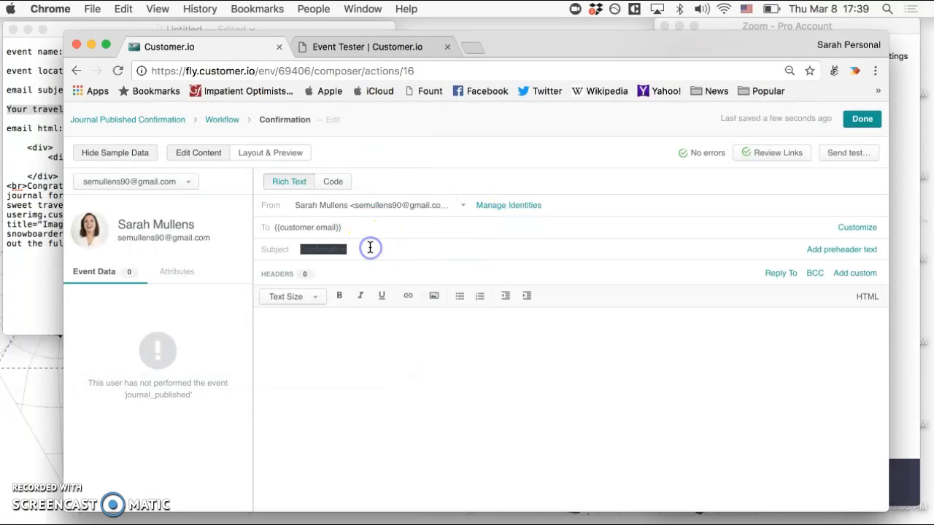
{"action": "key", "text": "super+v"}
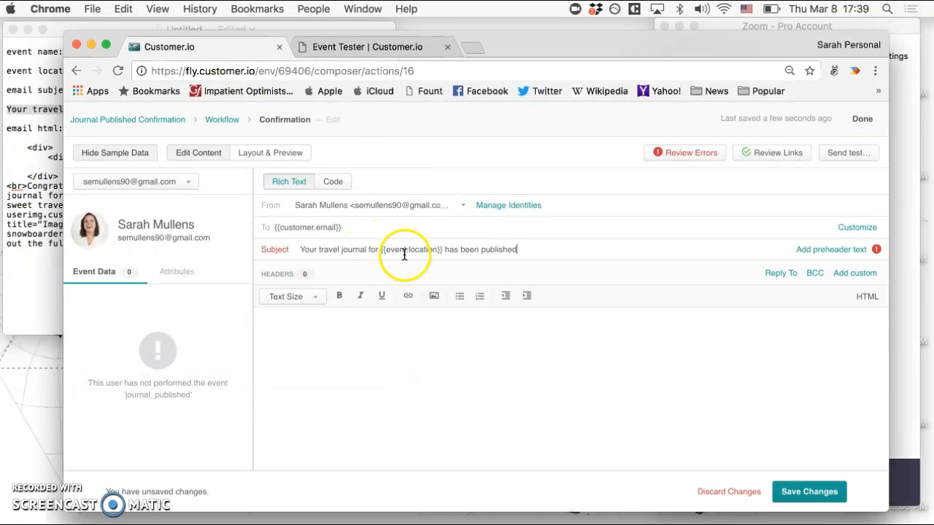
Copy the email html block from the TextEdit notes into the email body as HTML source and save the email.
{"action": "left_click", "coordinate": [16, 190]}
{"action": "left_click_drag", "start_coordinate": [125, 243], "coordinate": [16, 148]}
{"action": "key", "text": "super+c"}
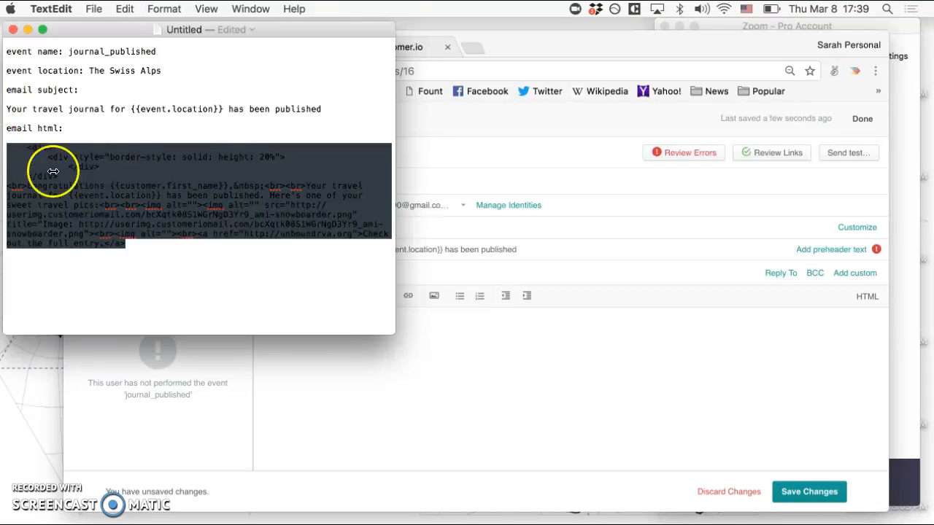
{"action": "left_click", "coordinate": [609, 314]}
{"action": "left_click", "coordinate": [867, 296]}
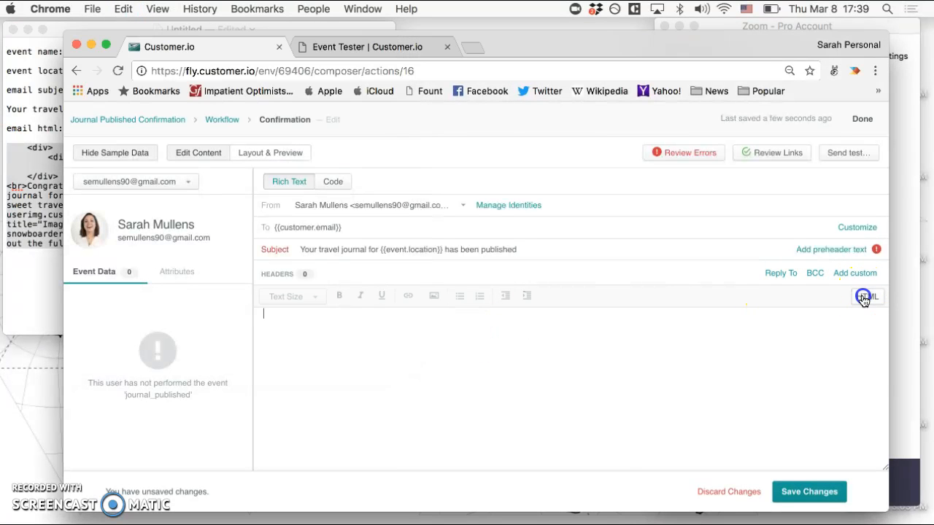
{"action": "left_click", "coordinate": [354, 335]}
{"action": "key", "text": "super+v"}
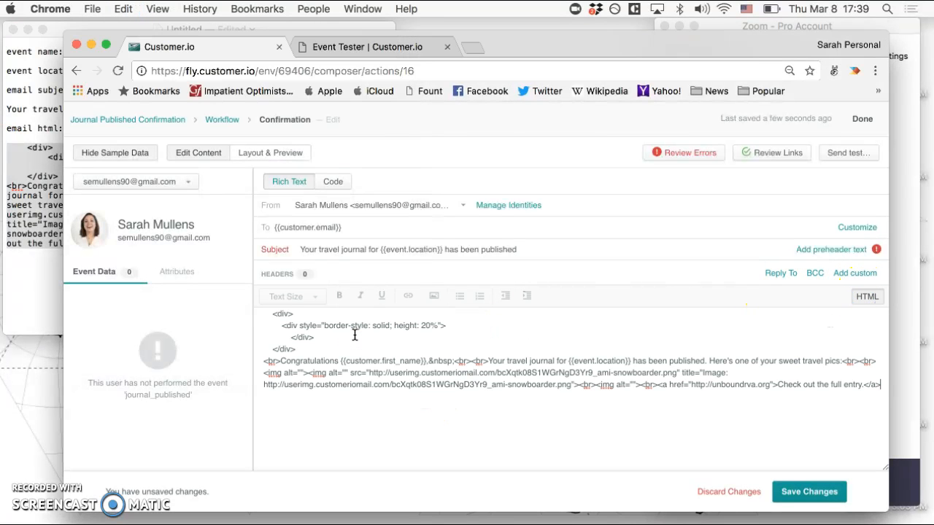
{"action": "left_click", "coordinate": [809, 491]}
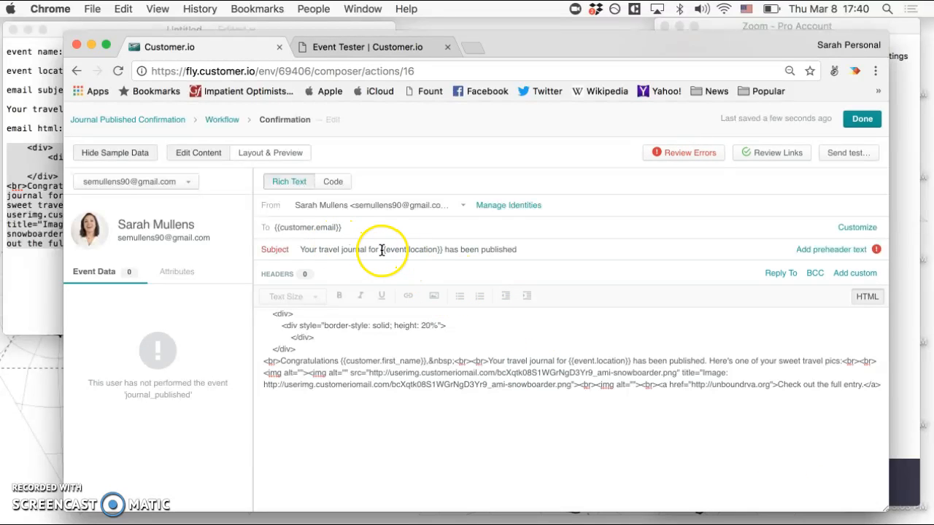
Review the email's body and subject errors, then check the sample person's event data.
{"action": "left_click", "coordinate": [666, 153]}
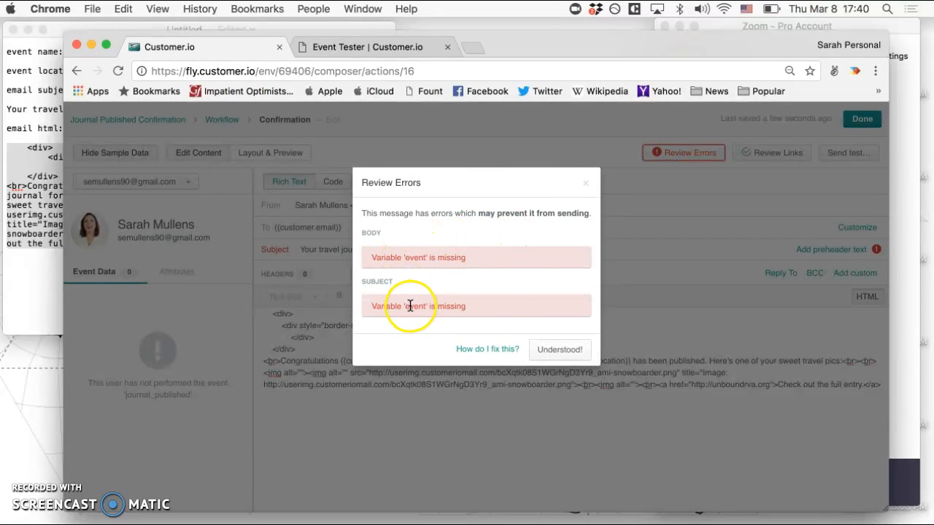
{"action": "left_click", "coordinate": [585, 183]}
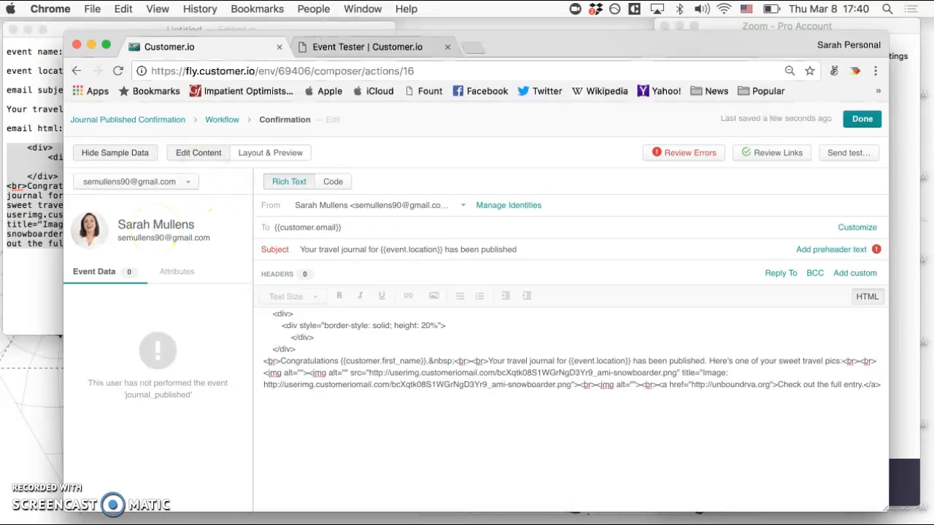
{"action": "left_click", "coordinate": [87, 267]}
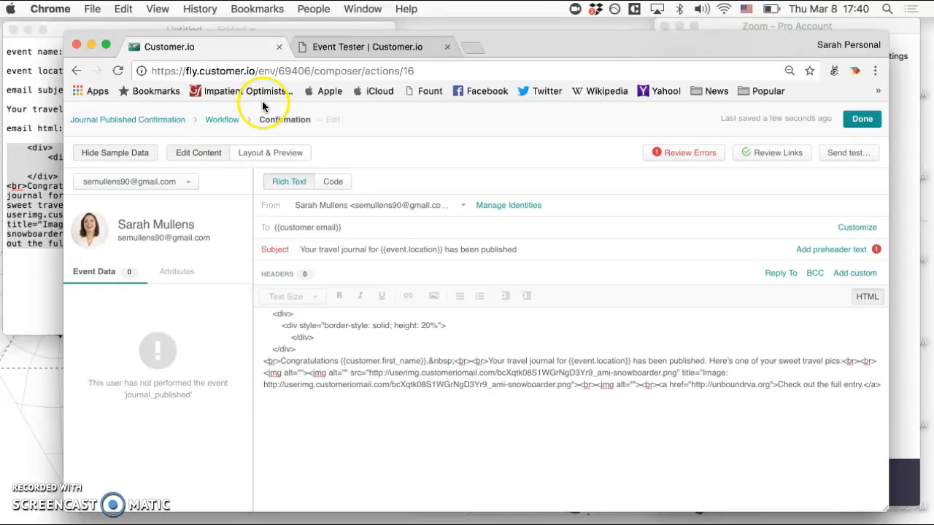
Switch to the Event Tester page and check its web address and the fields it requires.
{"action": "left_click", "coordinate": [381, 48]}
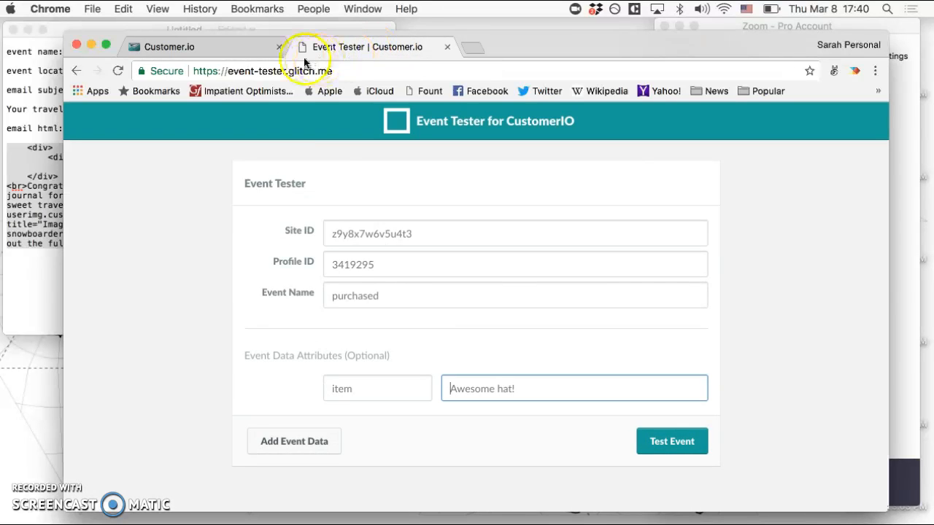
{"action": "left_click_drag", "start_coordinate": [333, 71], "coordinate": [191, 71]}
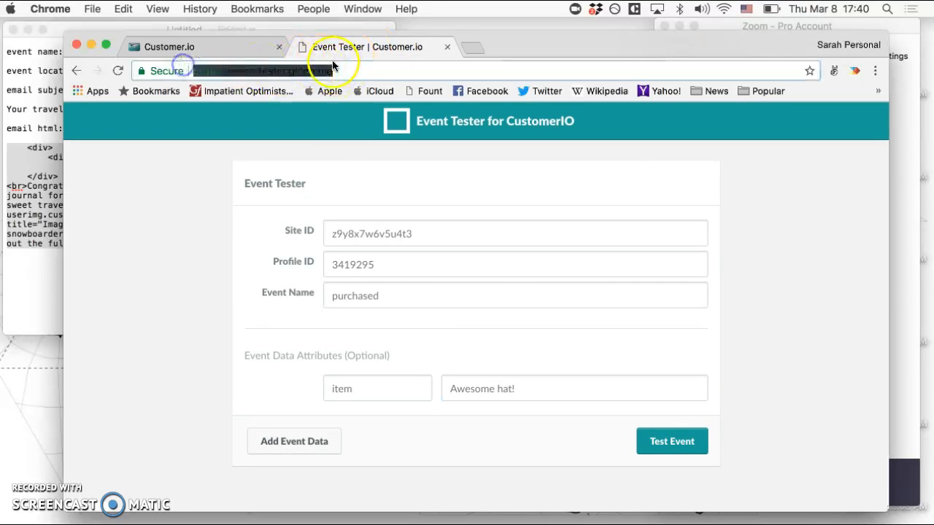
{"action": "left_click", "coordinate": [348, 68]}
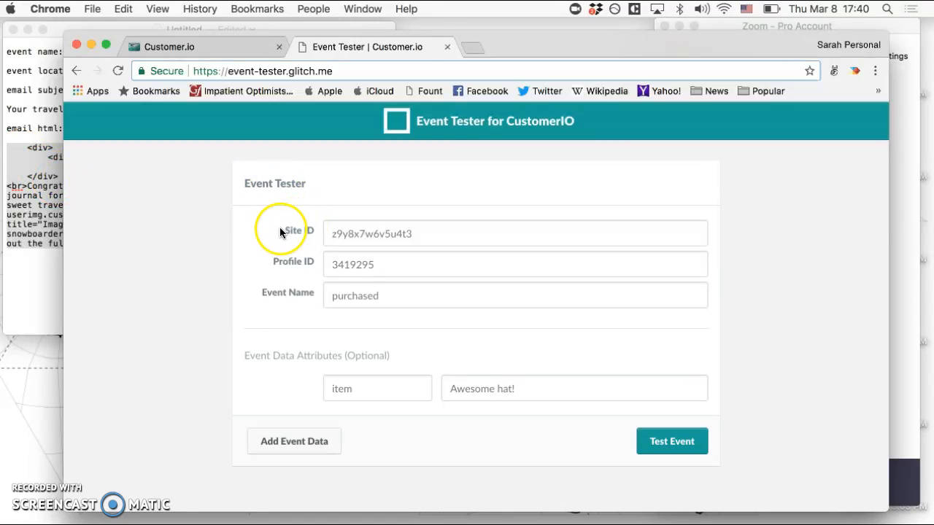
Finish editing the Confirmation email and open the Customer.io API integration settings.
{"action": "left_click", "coordinate": [203, 48]}
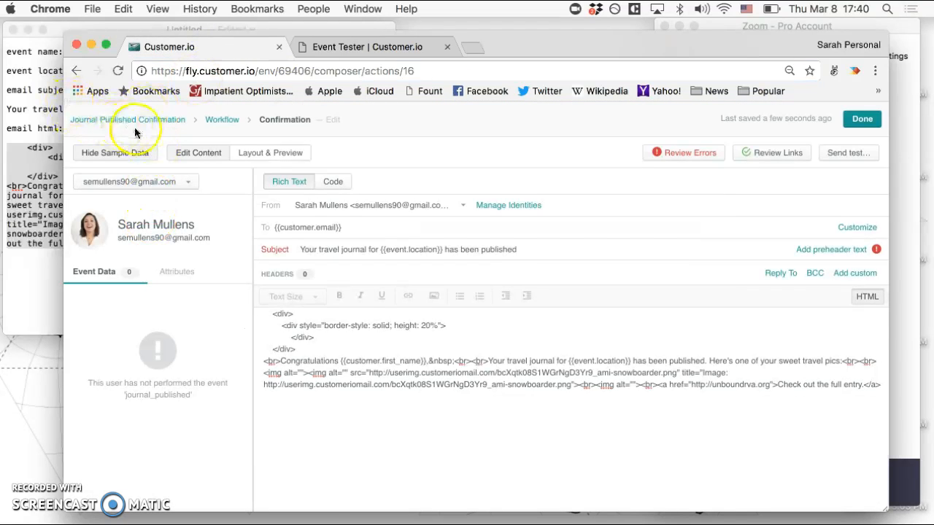
{"action": "left_click", "coordinate": [862, 123]}
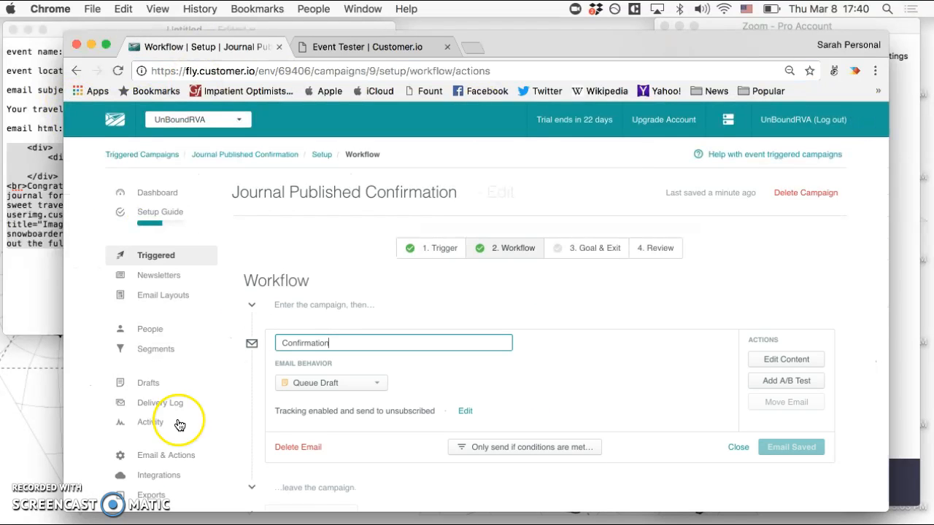
{"action": "scroll", "coordinate": [157, 452], "scroll_direction": "down", "scroll_amount": 1}
{"action": "left_click", "coordinate": [148, 465]}
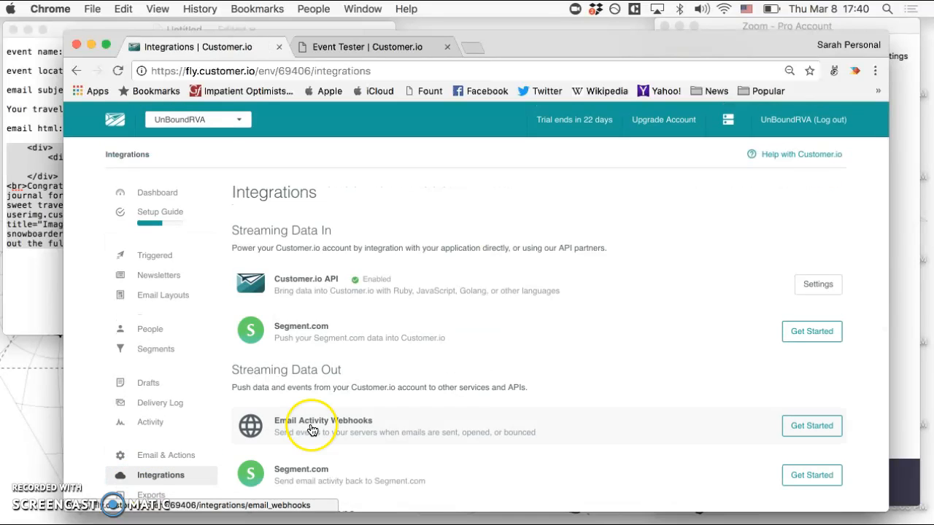
{"action": "left_click", "coordinate": [831, 281]}
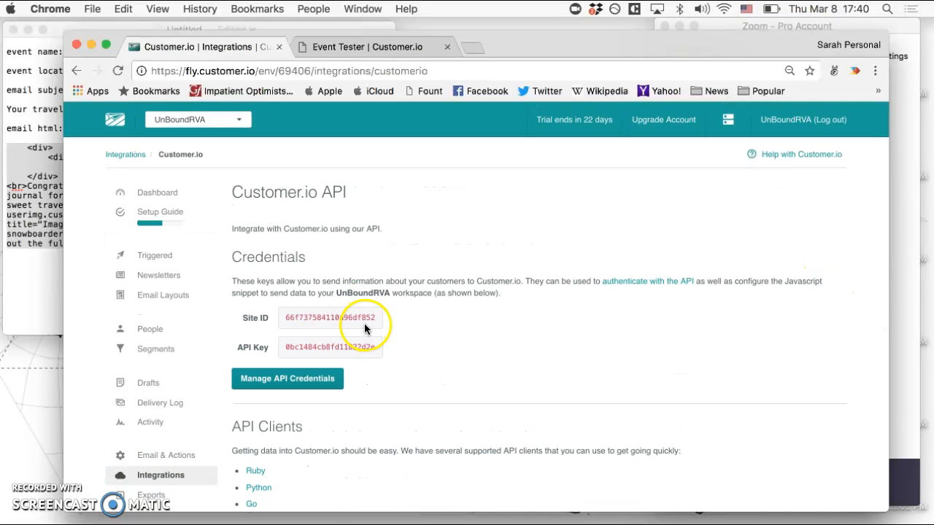
Copy the workspace's Site ID from the API credentials into the Event Tester's Site ID field.
{"action": "left_click_drag", "start_coordinate": [375, 318], "coordinate": [277, 318]}
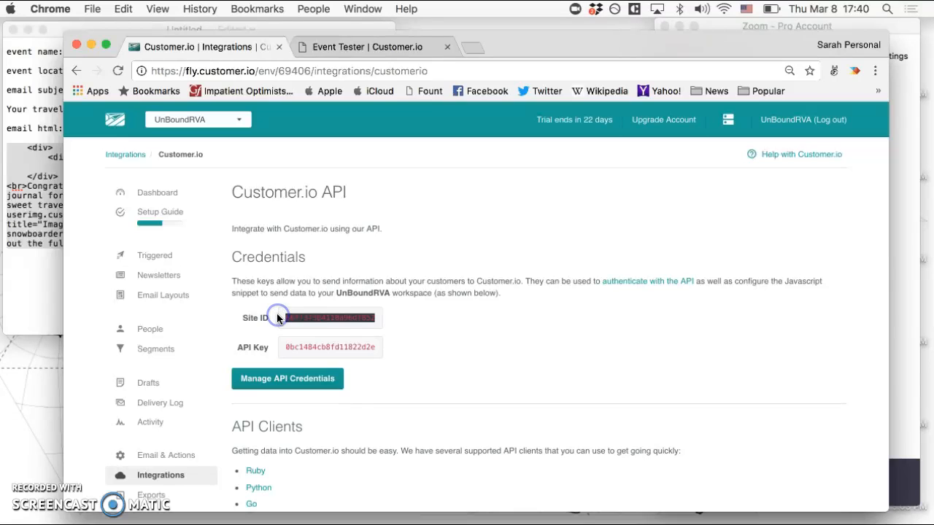
{"action": "left_click", "coordinate": [387, 45]}
{"action": "left_click", "coordinate": [359, 237]}
{"action": "type", "text": "66f737584110a96df852"}
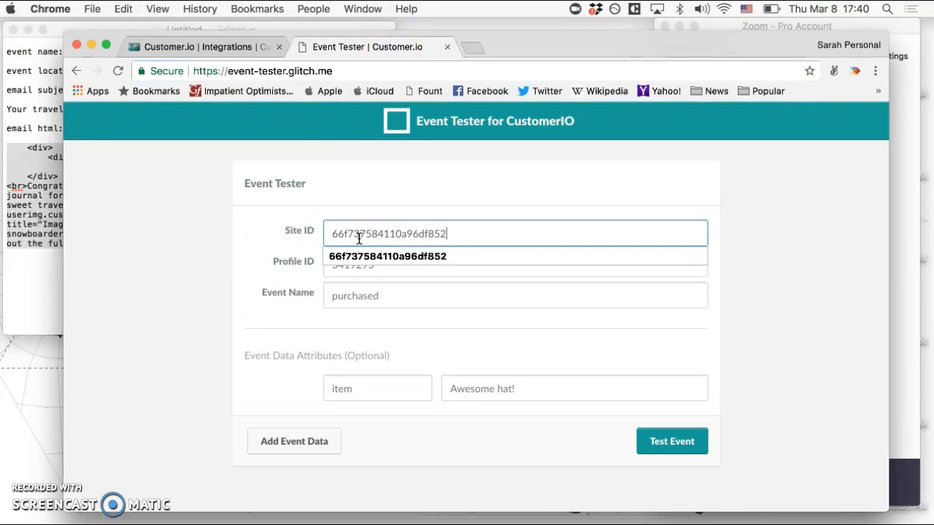
{"action": "left_click", "coordinate": [436, 257]}
Enter the test person's profile ID in the Event Tester.
{"action": "left_click", "coordinate": [446, 264]}
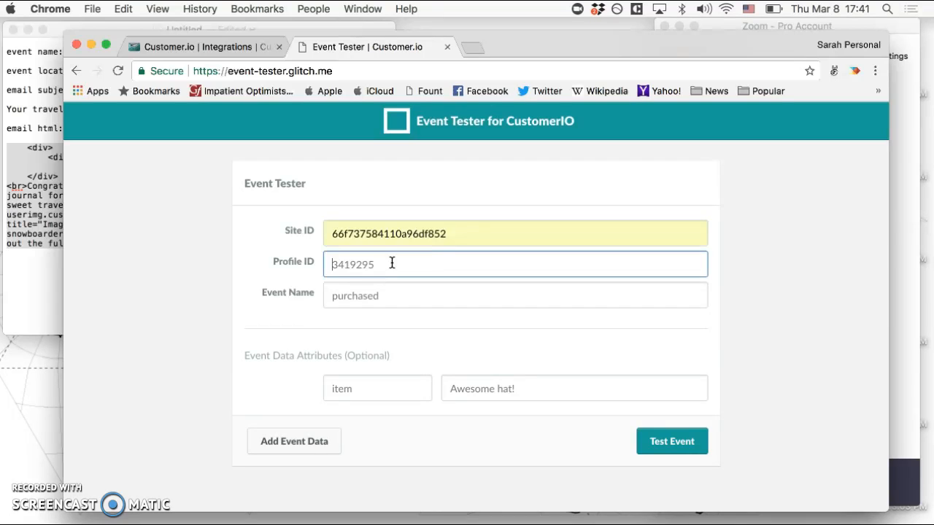
{"action": "type", "text": "000000"}
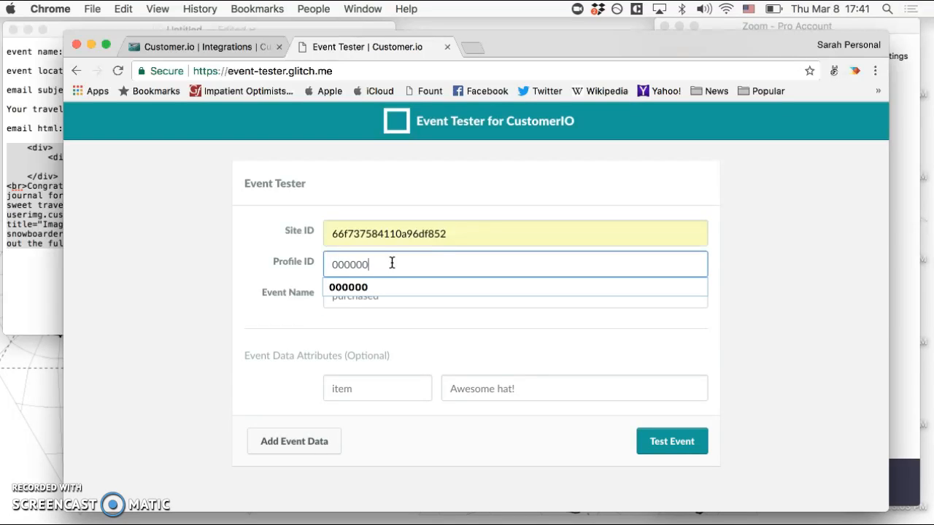
{"action": "left_click", "coordinate": [295, 260]}
Copy the event name journal_published from the TextEdit notes into the Event Tester's Event Name field.
{"action": "left_click", "coordinate": [368, 296]}
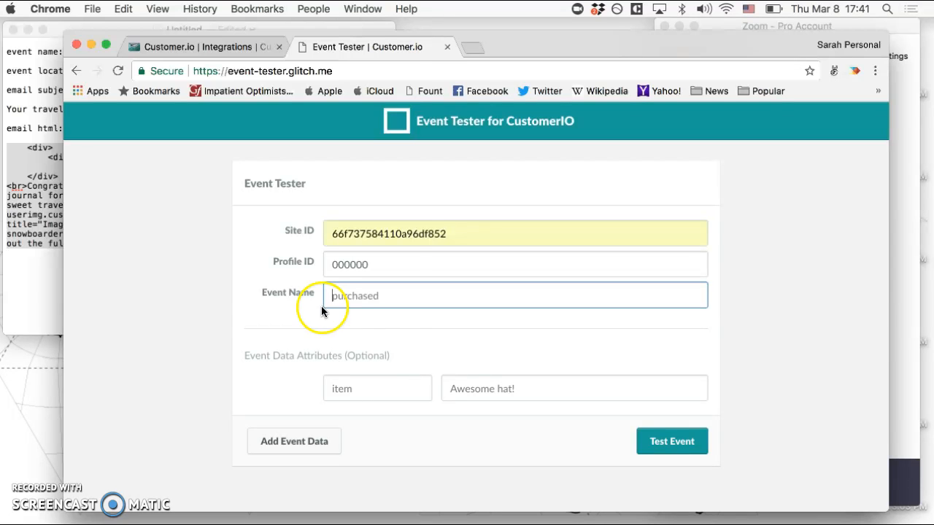
{"action": "left_click", "coordinate": [31, 82]}
{"action": "left_click_drag", "start_coordinate": [166, 51], "coordinate": [110, 57]}
{"action": "key", "text": "super+c"}
{"action": "left_click", "coordinate": [69, 51]}
{"action": "left_click", "coordinate": [167, 51]}
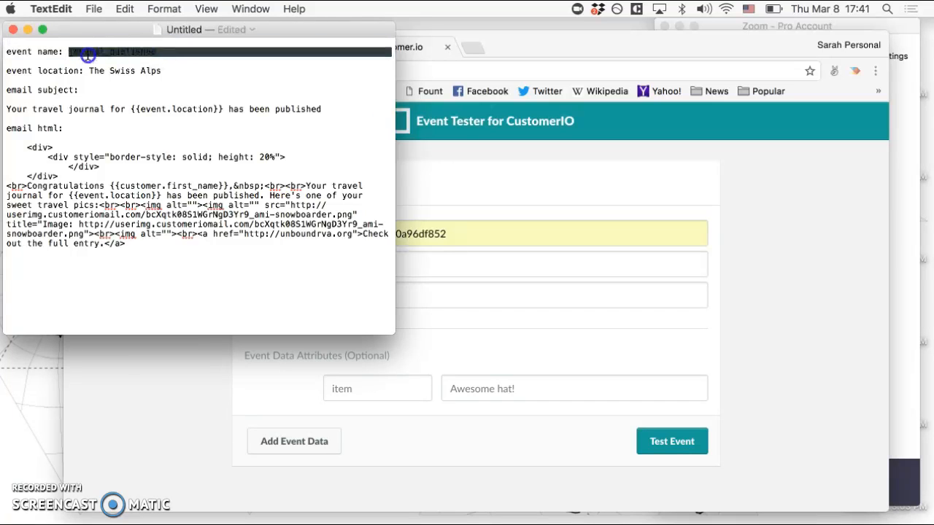
{"action": "left_click", "coordinate": [436, 294]}
{"action": "key", "text": "super+v"}
Name the event data attribute "location" in the Event Tester.
{"action": "left_click", "coordinate": [360, 392]}
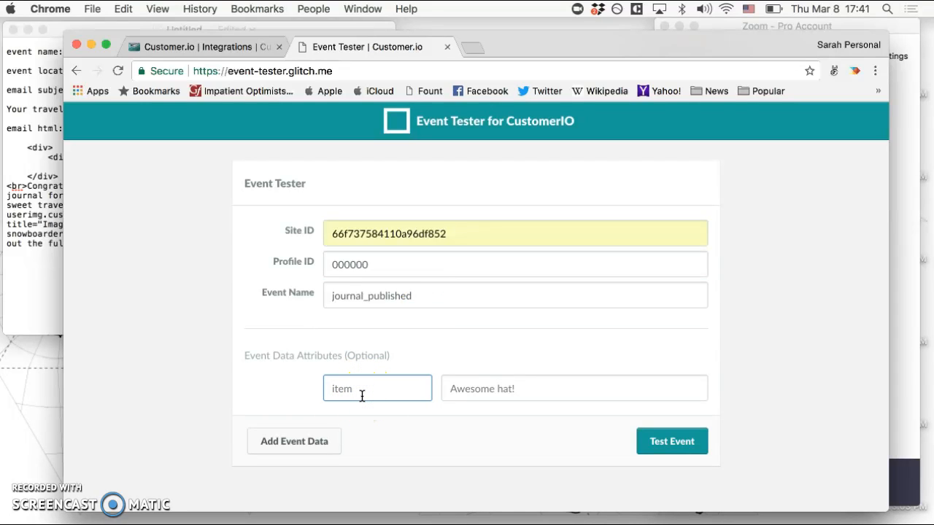
{"action": "left_click", "coordinate": [251, 323]}
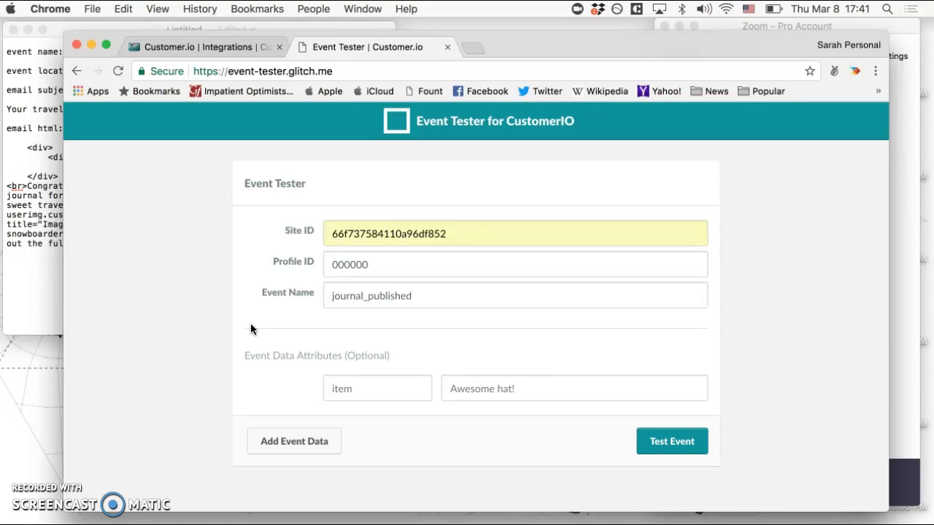
{"action": "left_click", "coordinate": [364, 385]}
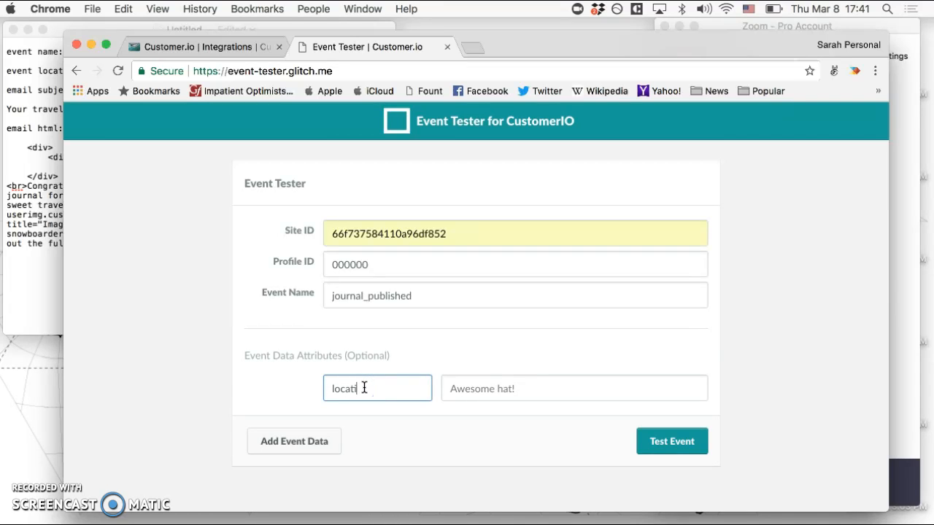
{"action": "key", "text": "Tab"}
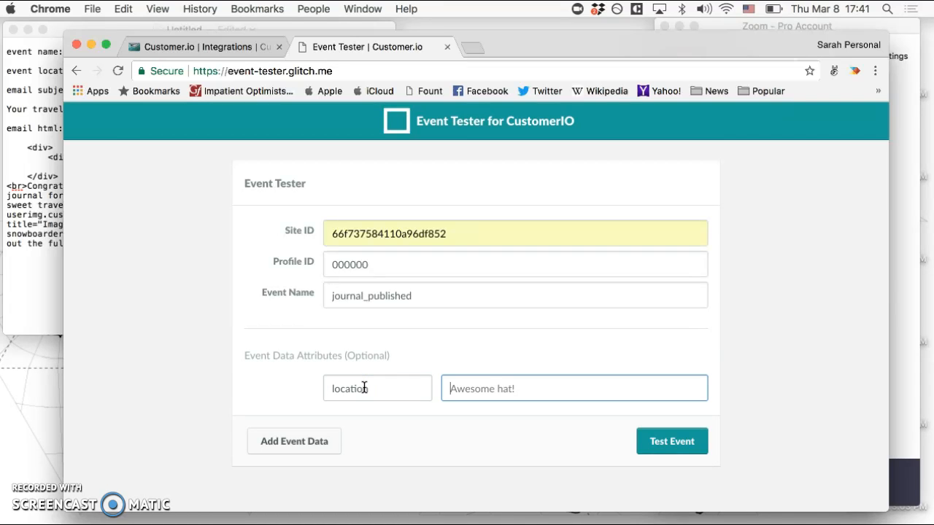
Copy "The Swiss Alps" from the TextEdit notes as the location attribute's value and send the test event.
{"action": "left_click", "coordinate": [28, 157]}
{"action": "double_click", "coordinate": [139, 71]}
{"action": "left_click_drag", "start_coordinate": [138, 71], "coordinate": [95, 71]}
{"action": "key", "text": "super+c"}
{"action": "left_click", "coordinate": [436, 319]}
{"action": "left_click", "coordinate": [478, 387]}
{"action": "key", "text": "super+v"}
{"action": "left_click", "coordinate": [661, 442]}
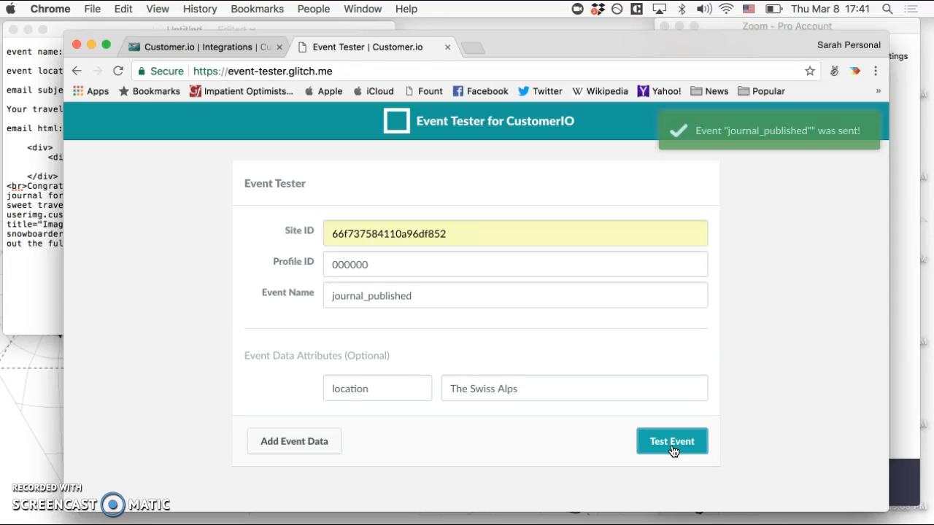
Return to Customer.io and open the content of the Confirmation email in the Journal Published Confirmation campaign's workflow.
{"action": "left_click", "coordinate": [190, 47]}
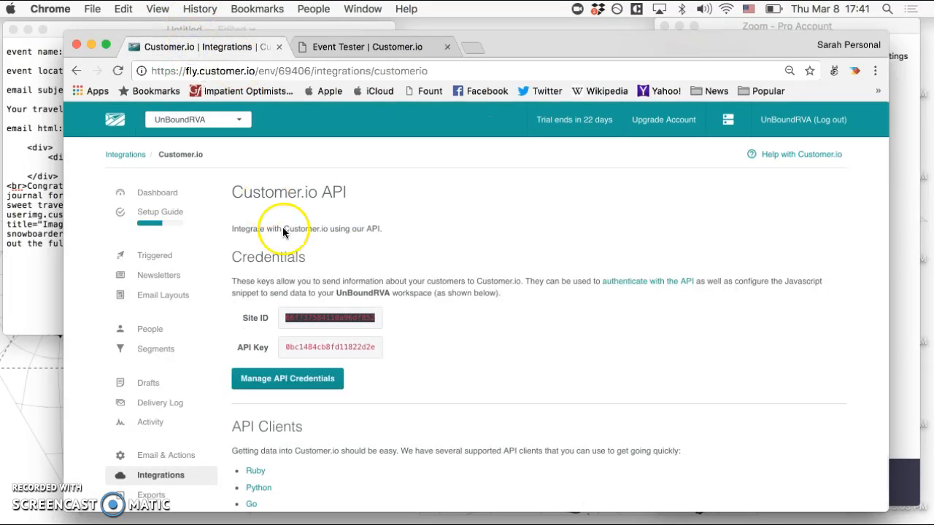
{"action": "left_click", "coordinate": [307, 270]}
{"action": "left_click", "coordinate": [162, 261]}
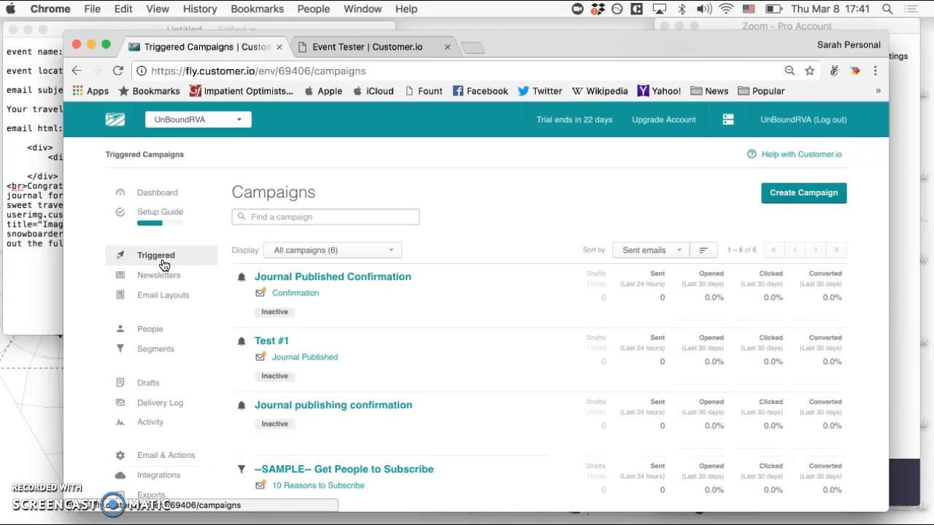
{"action": "left_click", "coordinate": [334, 283]}
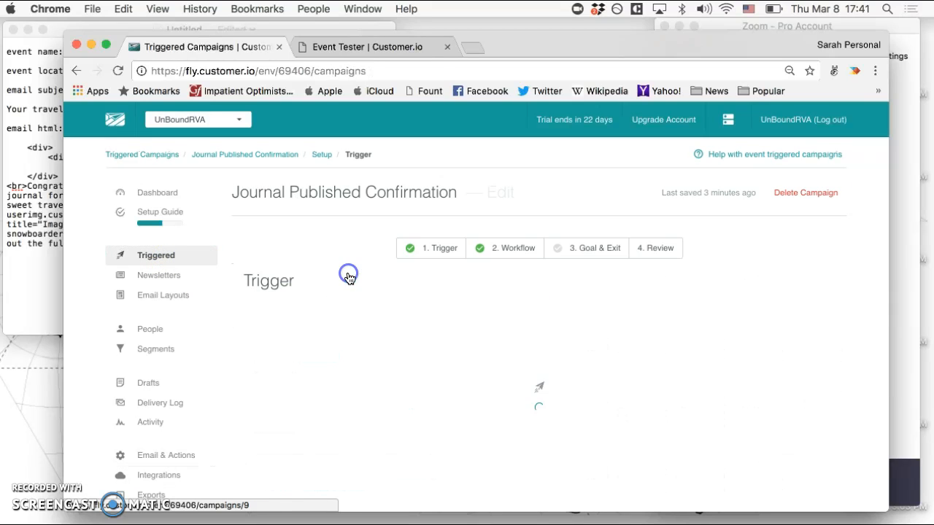
{"action": "left_click", "coordinate": [520, 249]}
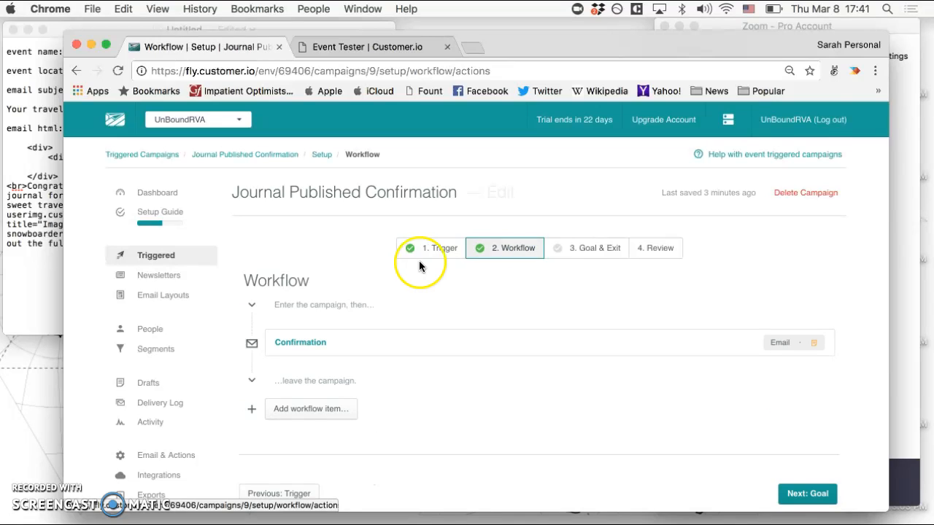
{"action": "scroll", "coordinate": [411, 265], "scroll_direction": "down", "scroll_amount": 1}
{"action": "left_click", "coordinate": [321, 321]}
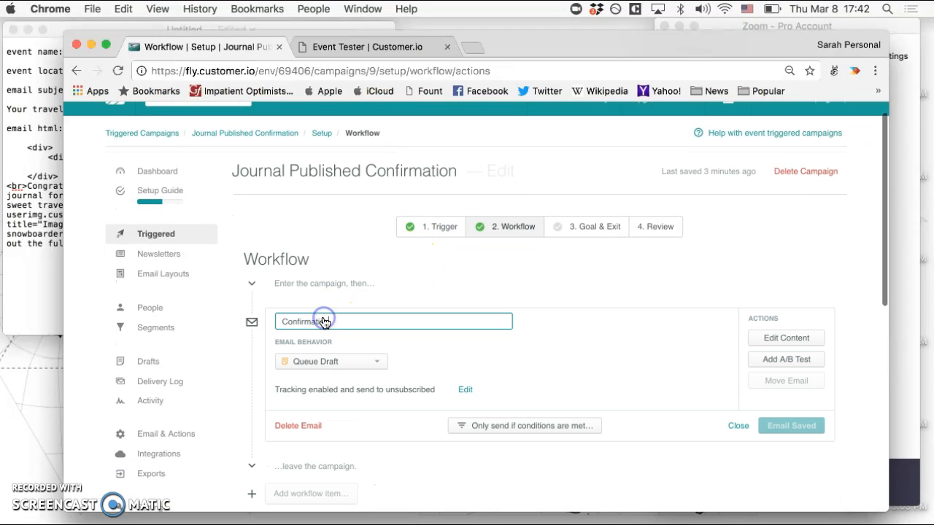
{"action": "left_click", "coordinate": [782, 337]}
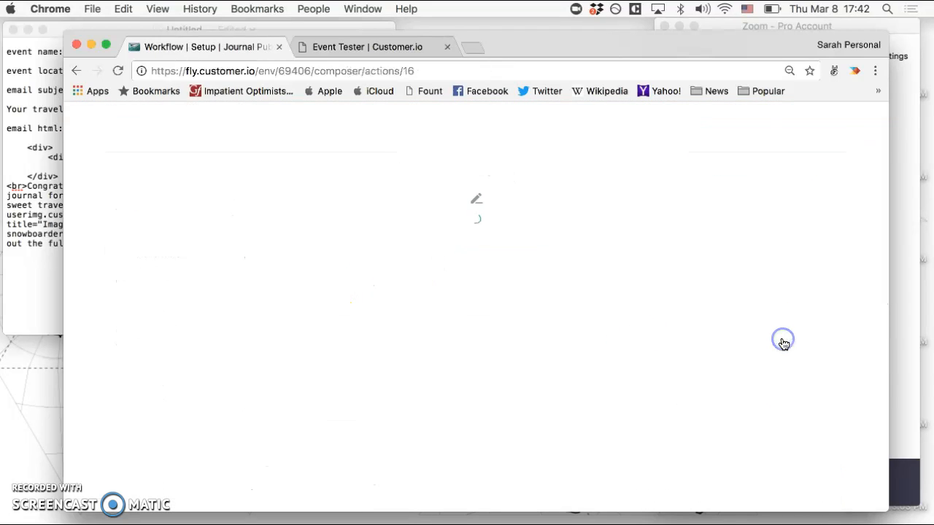
Check the sample person's journal_published event data against the email's subject and read through the body to the closing link.
{"action": "left_click", "coordinate": [407, 249]}
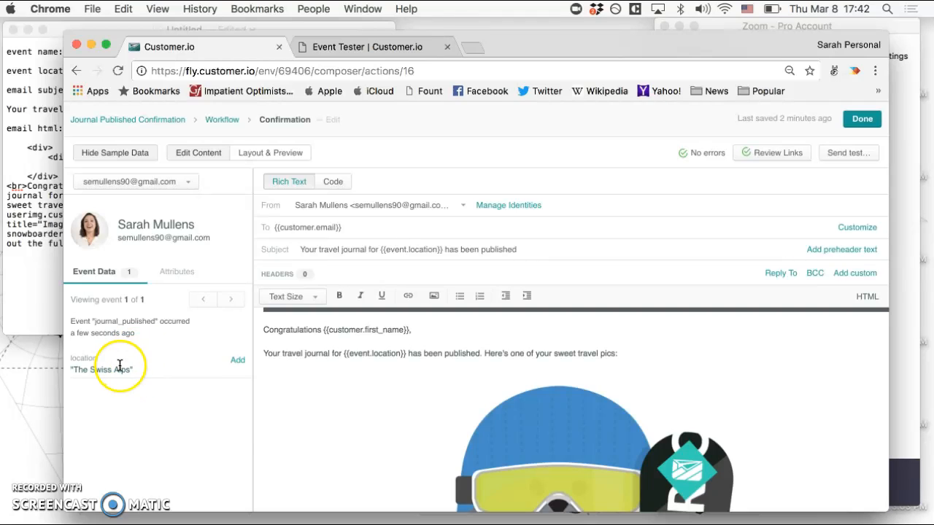
{"action": "left_click", "coordinate": [460, 255]}
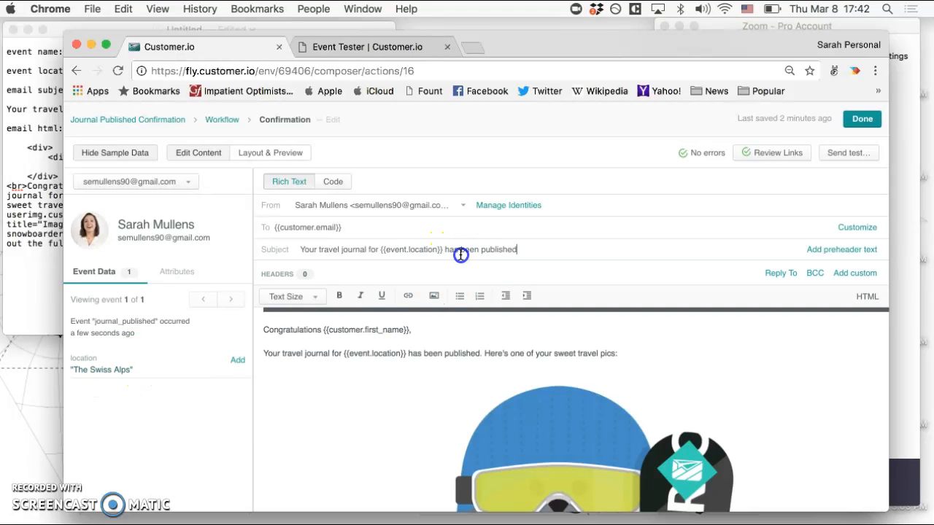
{"action": "scroll", "coordinate": [445, 406], "scroll_direction": "down", "scroll_amount": 1}
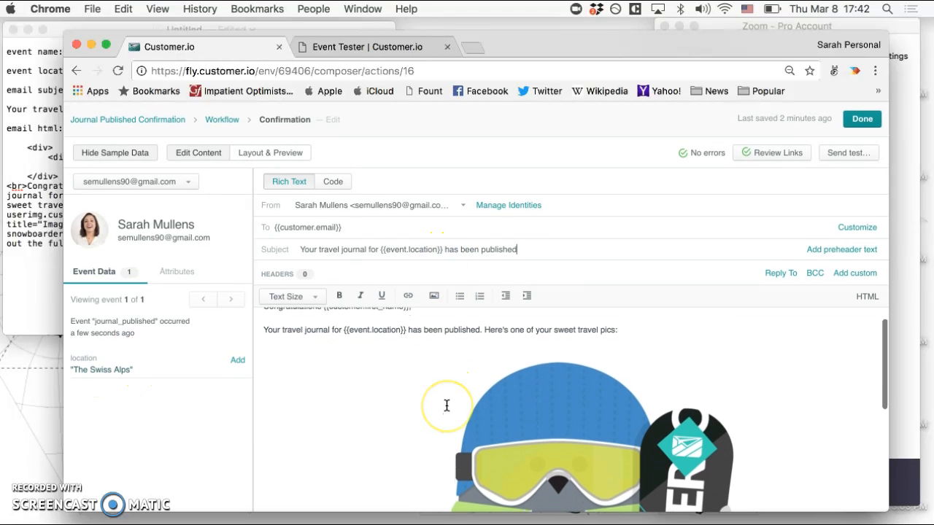
{"action": "scroll", "coordinate": [447, 406], "scroll_direction": "down", "scroll_amount": 5}
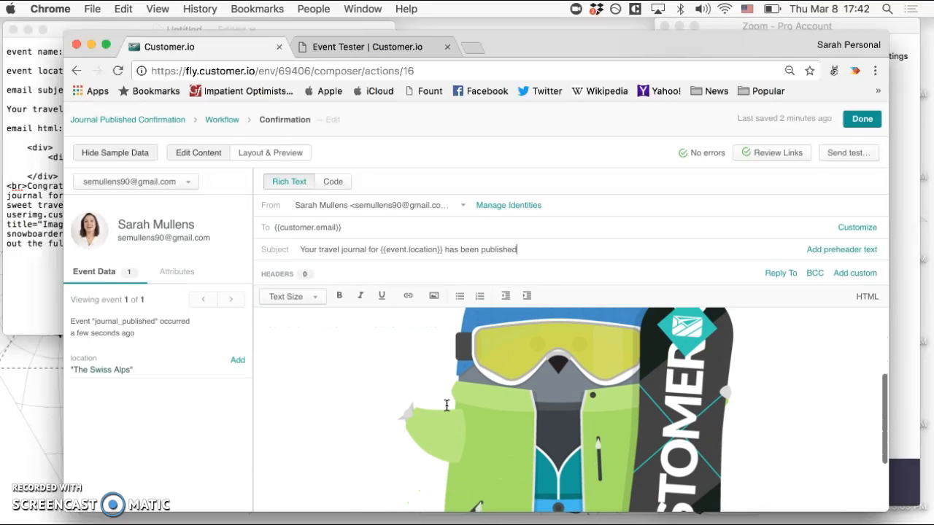
{"action": "scroll", "coordinate": [447, 405], "scroll_direction": "down", "scroll_amount": 4}
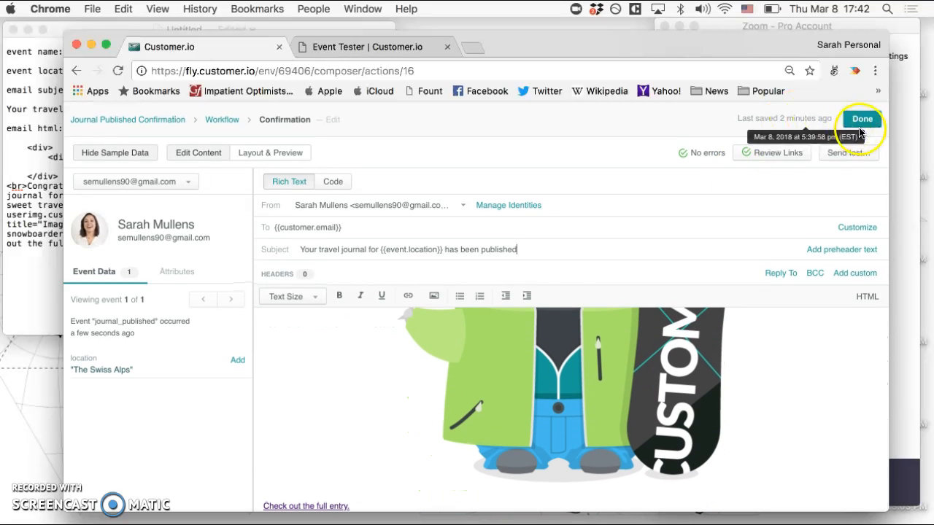
Finish the email, continue to the campaign's Goal & Exit stage and choose to skip the conversion goal.
{"action": "left_click", "coordinate": [862, 122]}
{"action": "scroll", "coordinate": [703, 277], "scroll_direction": "down", "scroll_amount": 8}
{"action": "left_click", "coordinate": [809, 309]}
{"action": "left_click", "coordinate": [540, 299]}
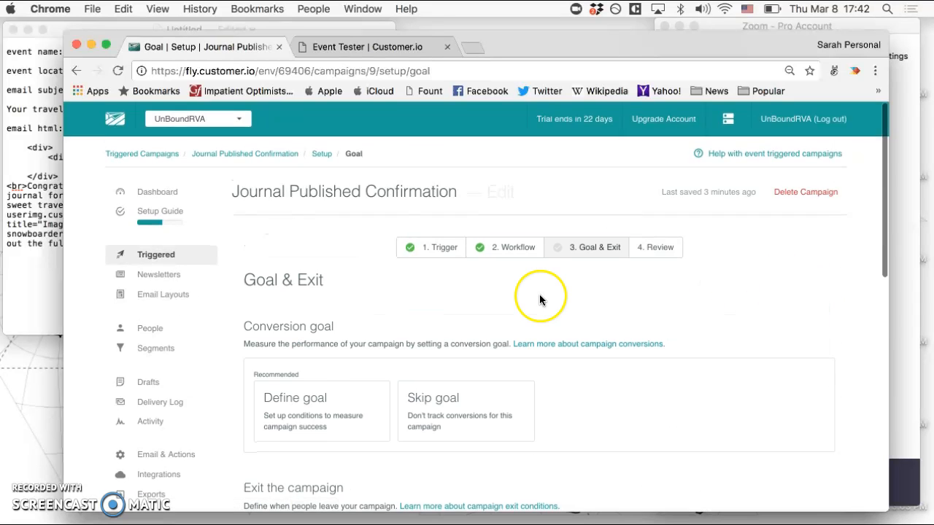
{"action": "scroll", "coordinate": [540, 299], "scroll_direction": "down", "scroll_amount": 1}
{"action": "left_click", "coordinate": [479, 382]}
Set the exit condition to "People will move through the entire campaign" and continue to the campaign review.
{"action": "scroll", "coordinate": [480, 394], "scroll_direction": "down", "scroll_amount": 1}
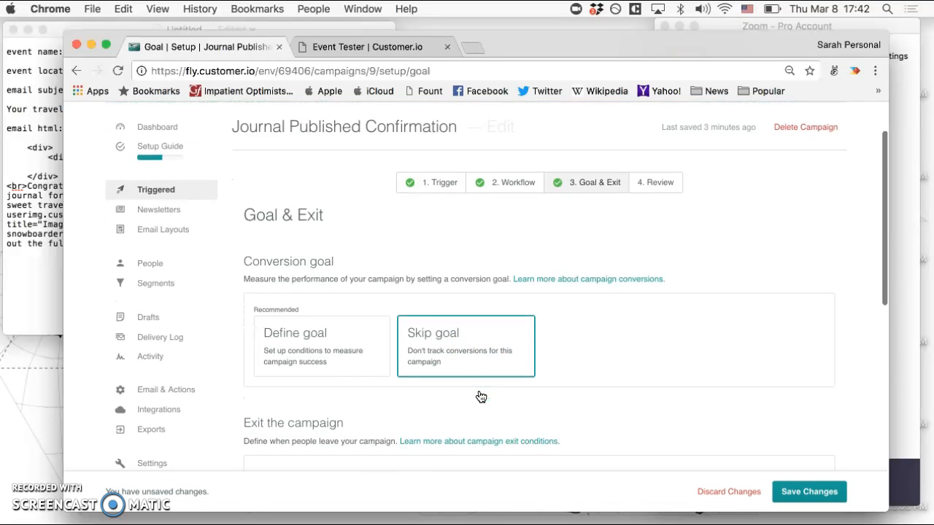
{"action": "scroll", "coordinate": [481, 397], "scroll_direction": "down", "scroll_amount": 5}
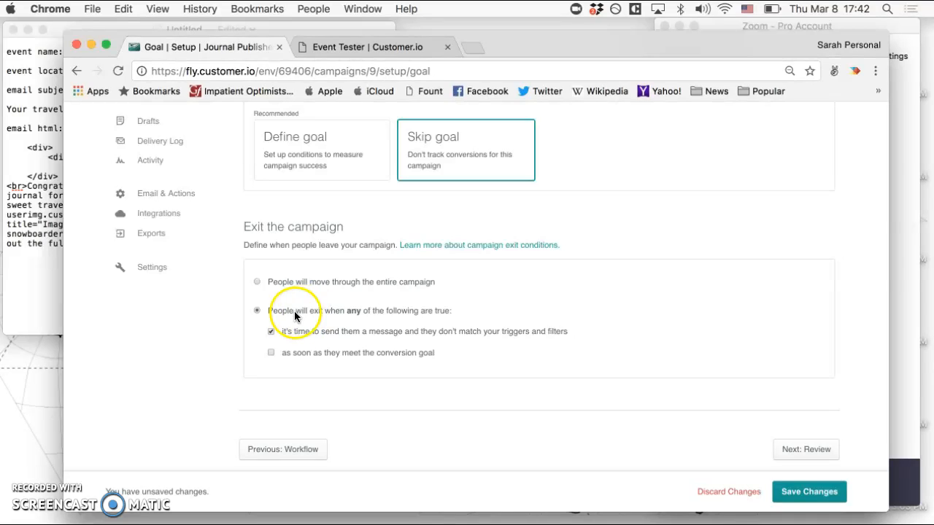
{"action": "left_click", "coordinate": [257, 284]}
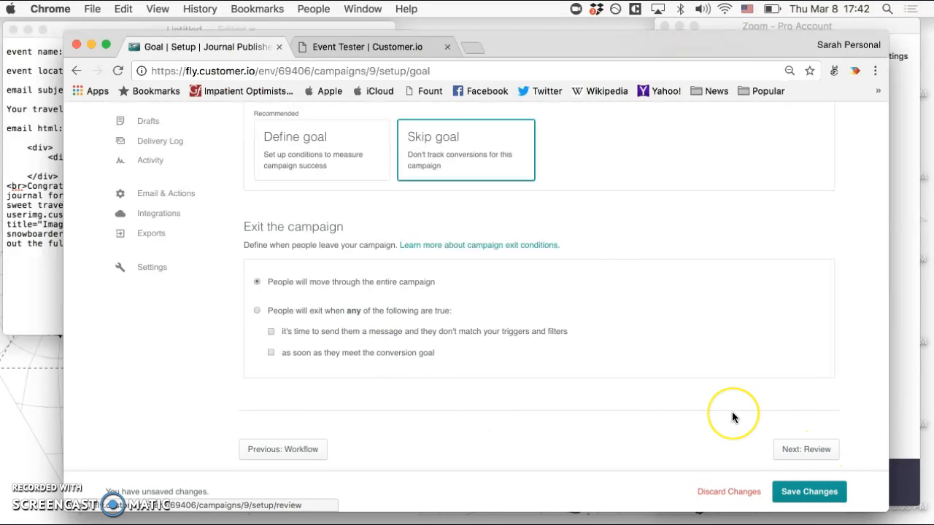
{"action": "scroll", "coordinate": [731, 411], "scroll_direction": "down", "scroll_amount": 1}
{"action": "left_click", "coordinate": [815, 416]}
Review the trigger, workflow and goal summary, start the campaign and dismiss the start message.
{"action": "left_click", "coordinate": [540, 264]}
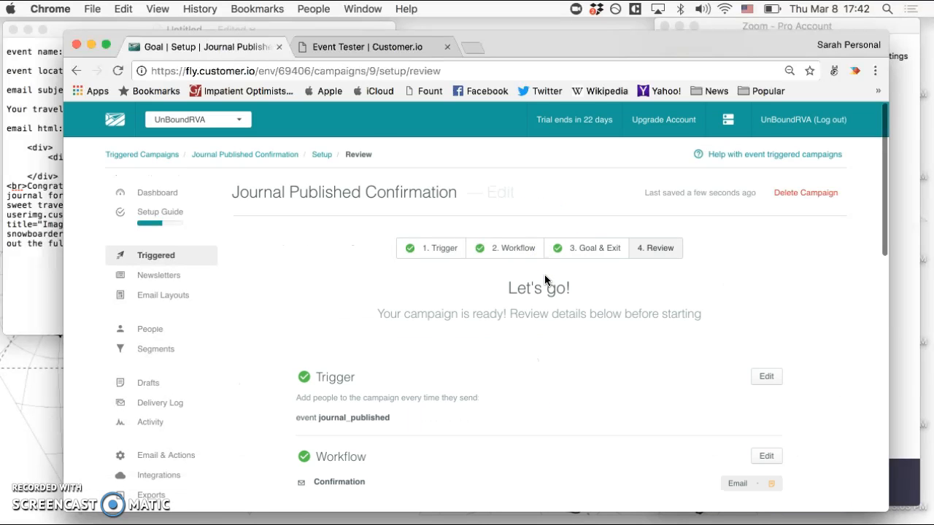
{"action": "scroll", "coordinate": [544, 279], "scroll_direction": "down", "scroll_amount": 5}
{"action": "scroll", "coordinate": [544, 279], "scroll_direction": "down", "scroll_amount": 4}
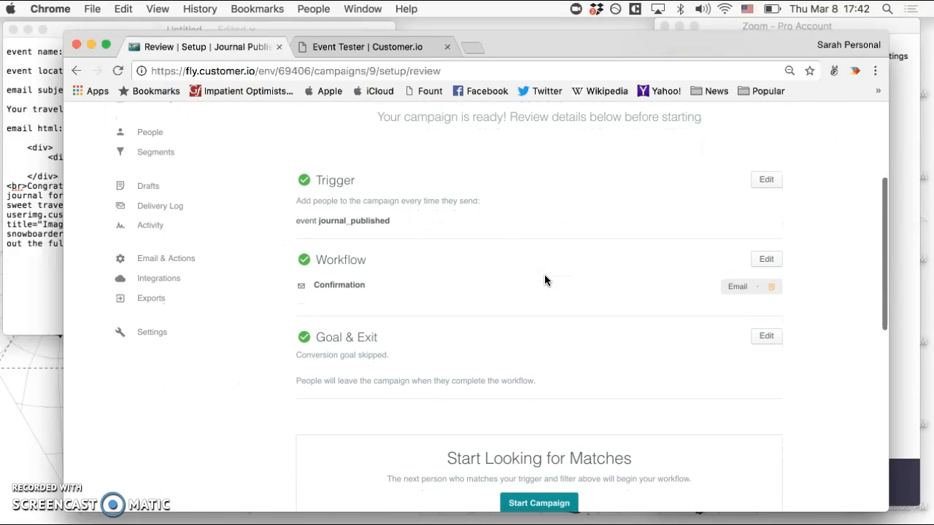
{"action": "left_click", "coordinate": [533, 375]}
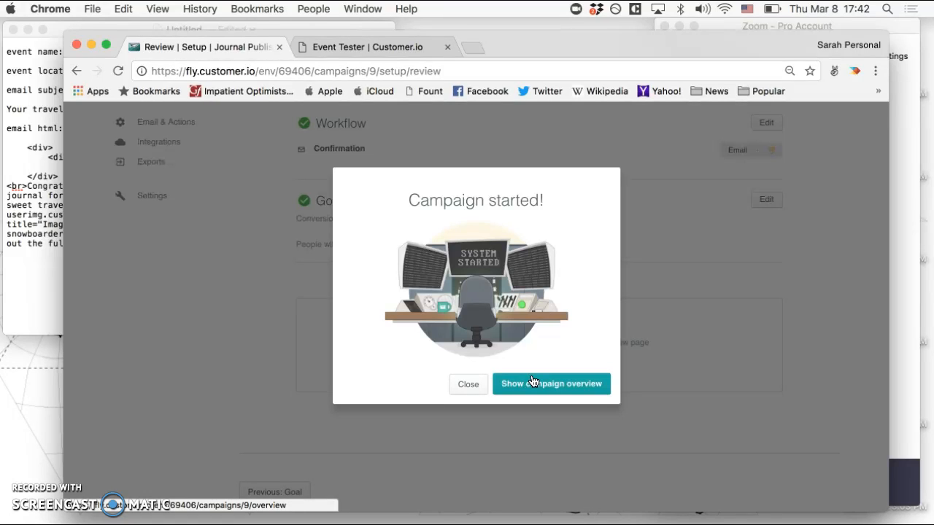
{"action": "left_click", "coordinate": [469, 384]}
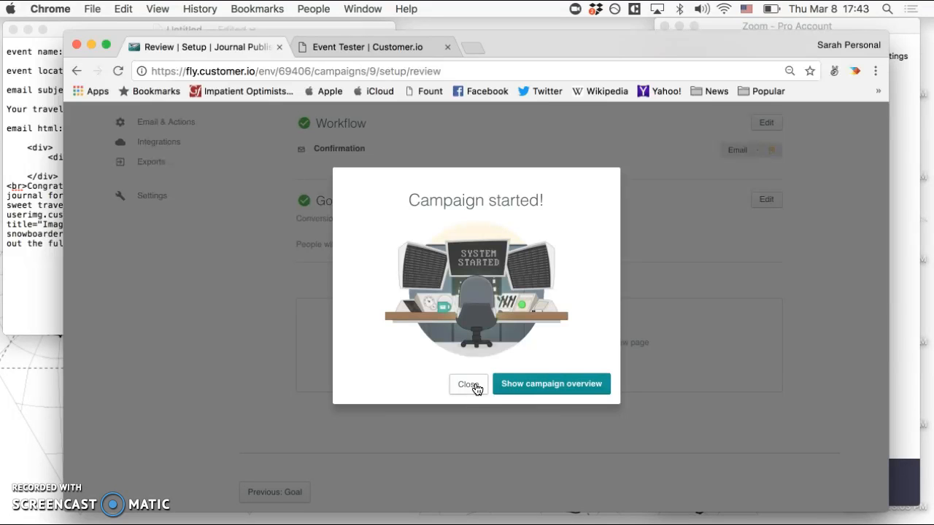
{"action": "left_click", "coordinate": [473, 385]}
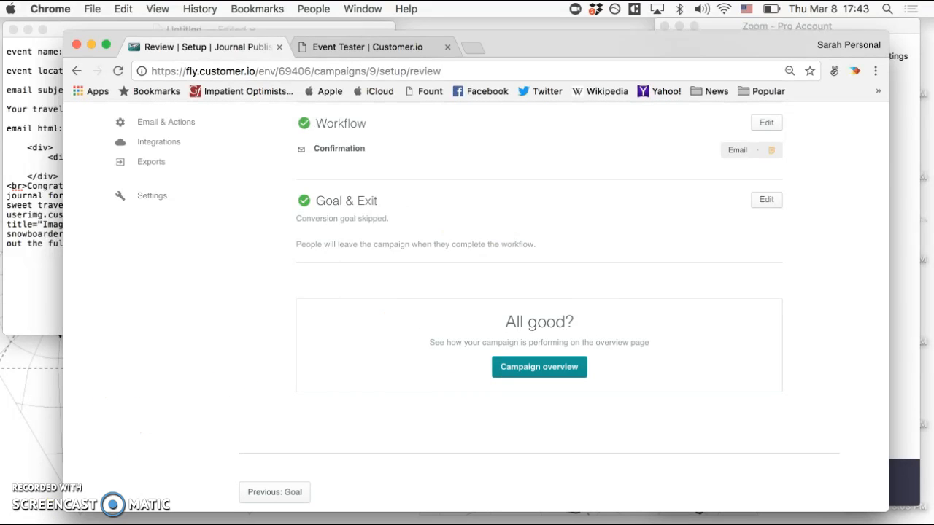